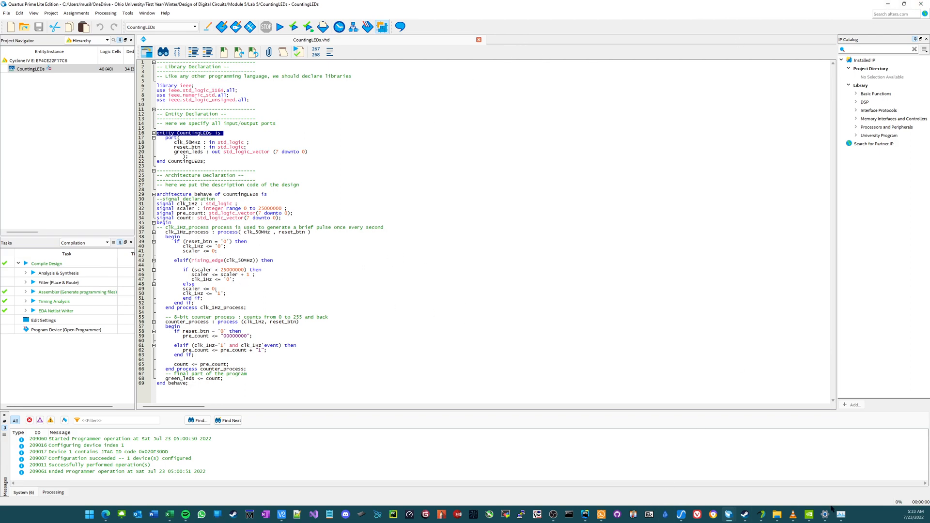
Switch to DSView, enlarge and reposition its window to view the captured channel 0 waveform, and minimize it
left_click(684, 517)
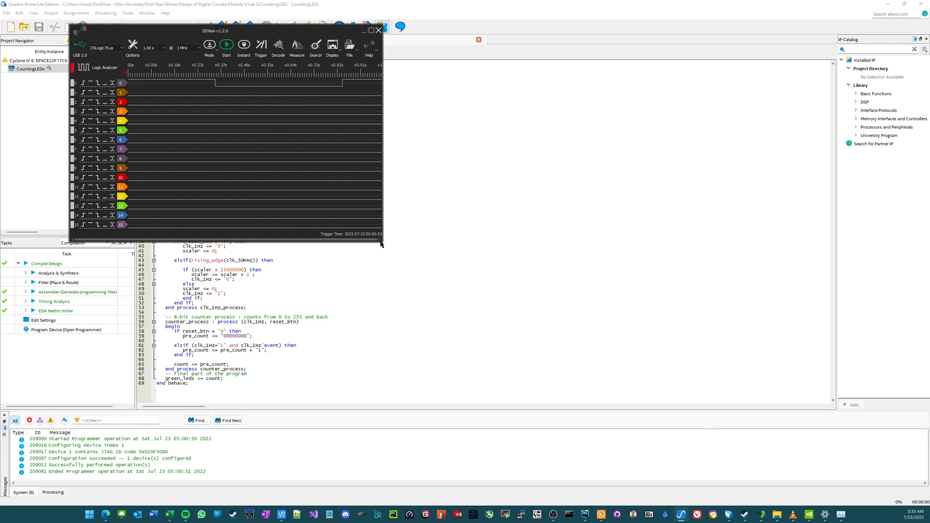
left_click_drag(381, 242, 699, 414)
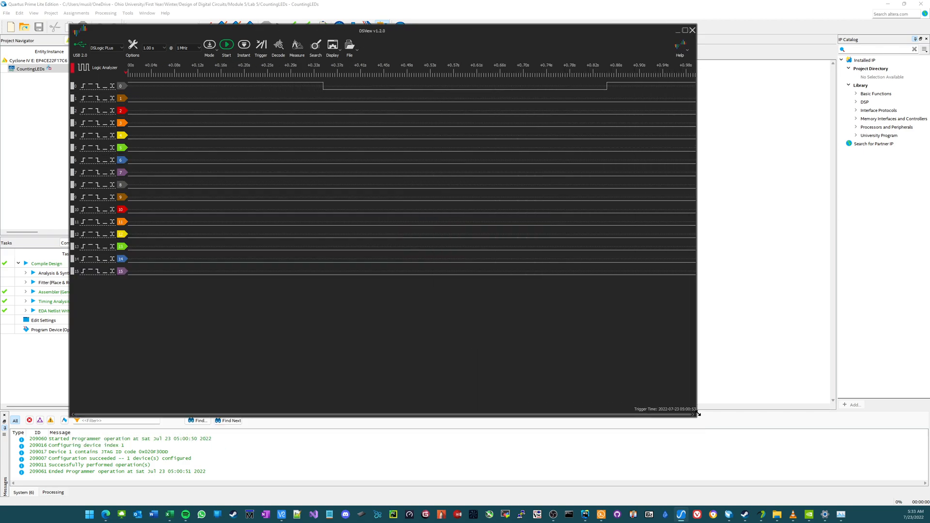
left_click_drag(438, 48, 413, 85)
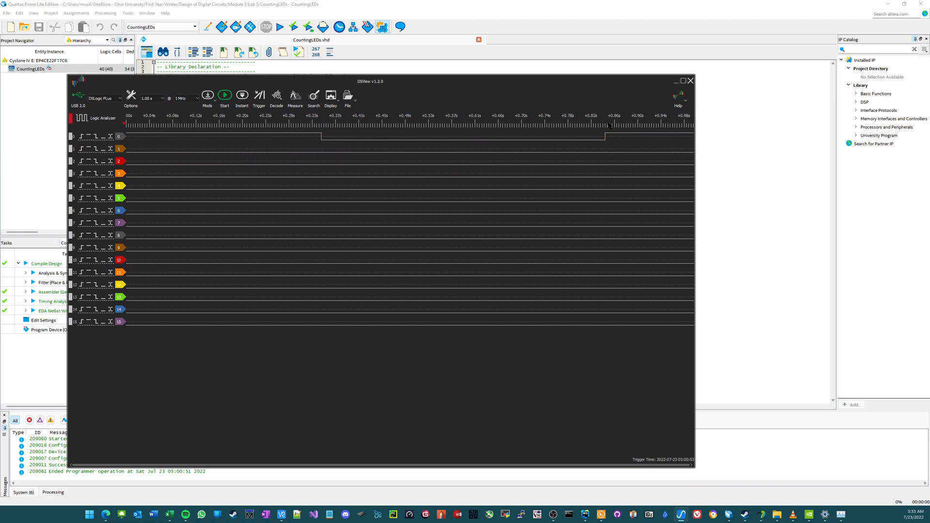
left_click(678, 81)
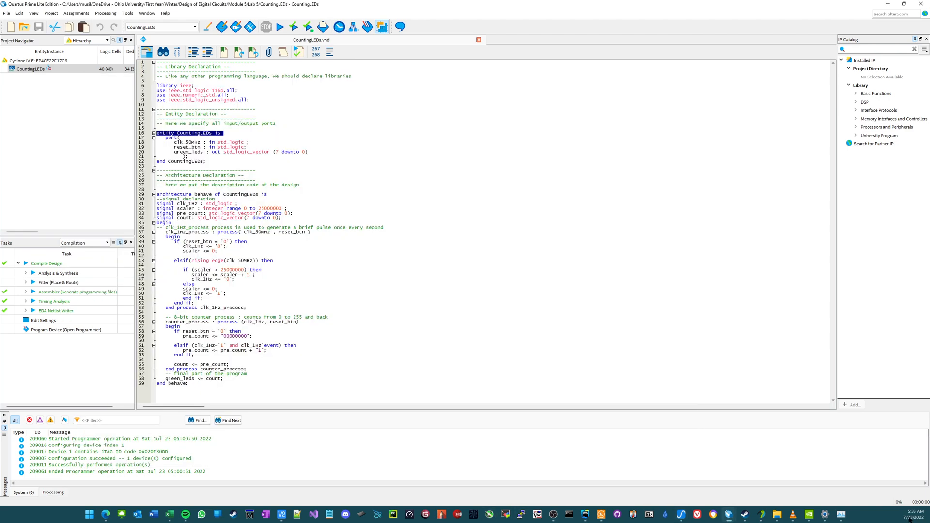
Switch to Papyrus and examine the "How we do it" activity diagram from Start to Done at 150% zoom
left_click(762, 515)
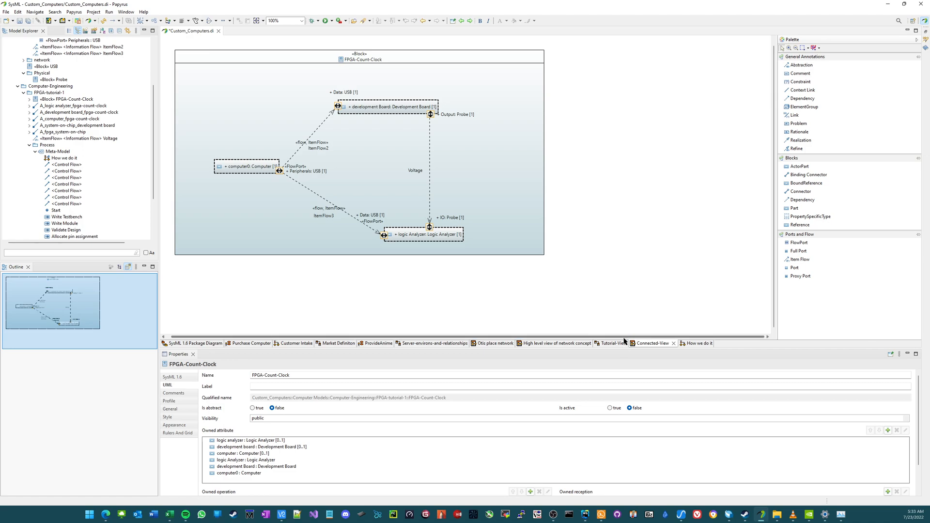
left_click(694, 349)
left_click(696, 344)
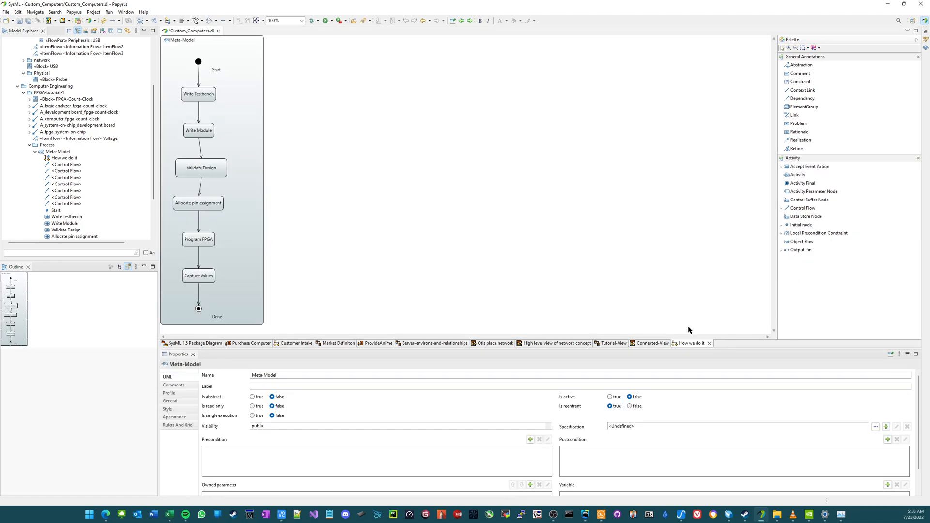
scroll(164, 88, "up", 1, "ctrl")
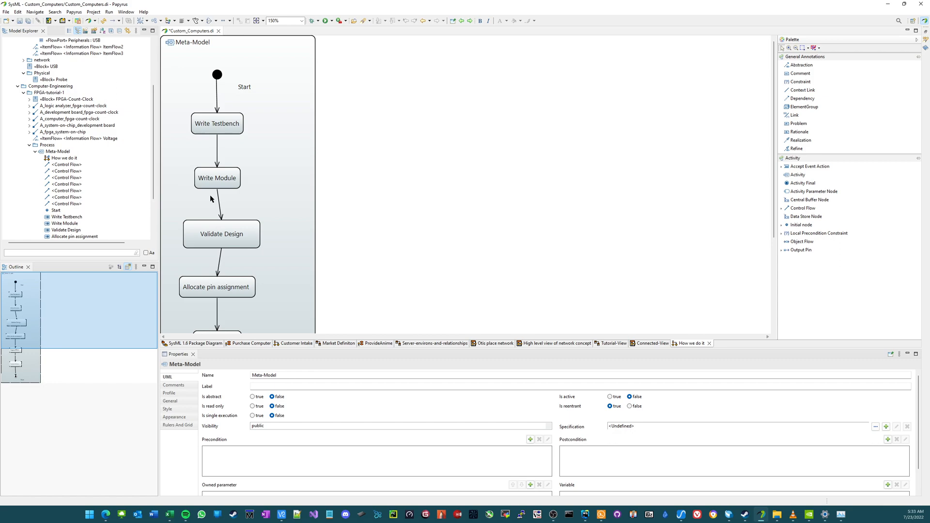
scroll(212, 198, "down", 3)
scroll(211, 198, "up", 2)
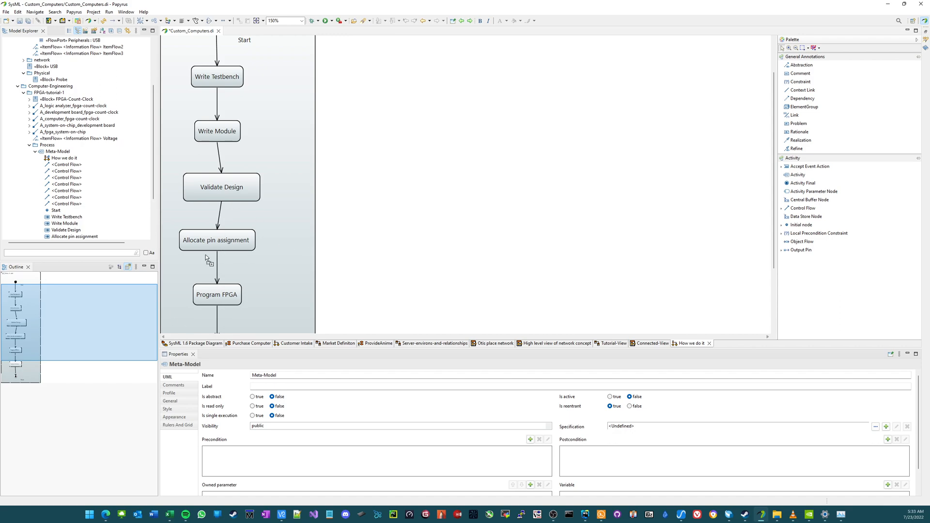
scroll(213, 269, "down", 3)
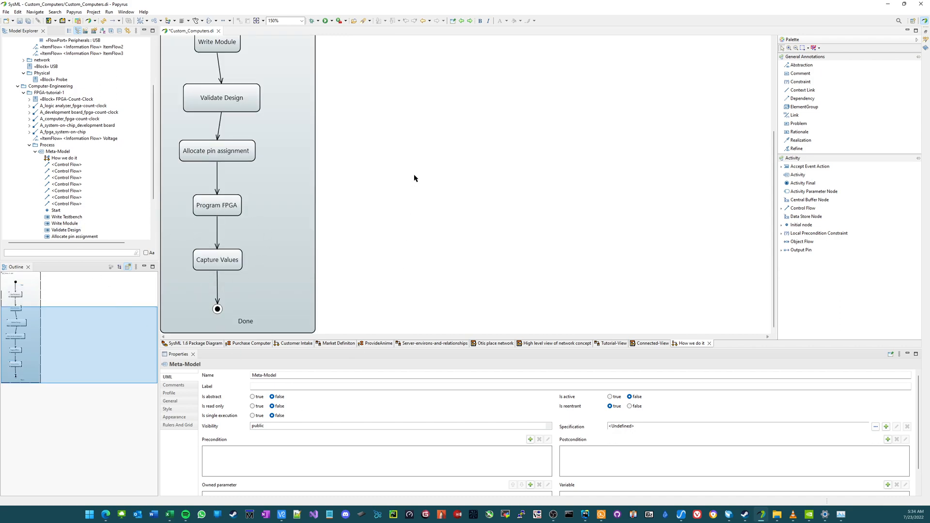
scroll(457, 174, "up", 5)
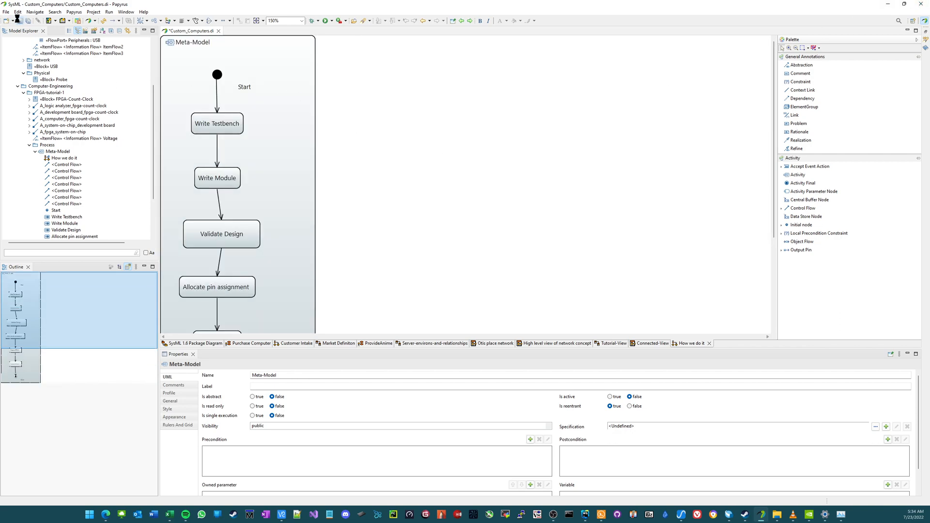
Save the Custom_Computers model and return to the CountingLEDs.vhd code in Quartus Prime
left_click(19, 20)
left_click(888, 4)
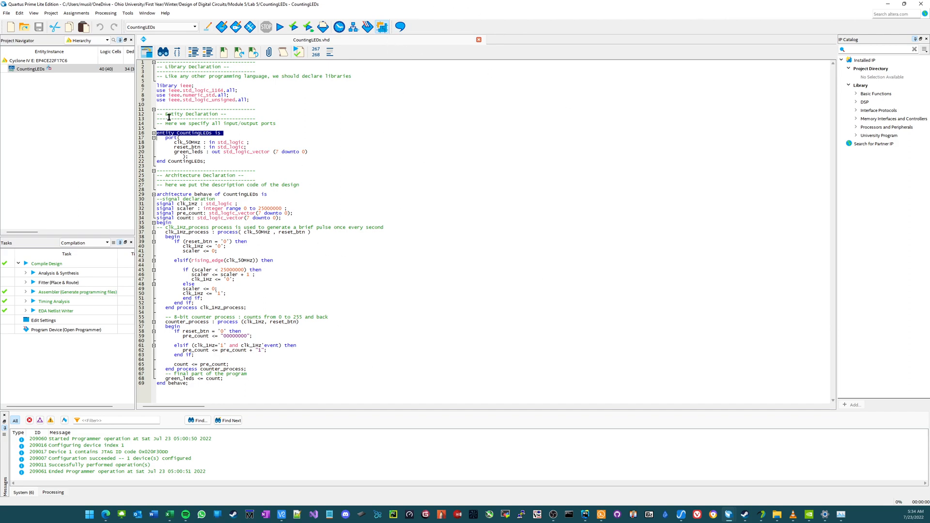
left_click(197, 136)
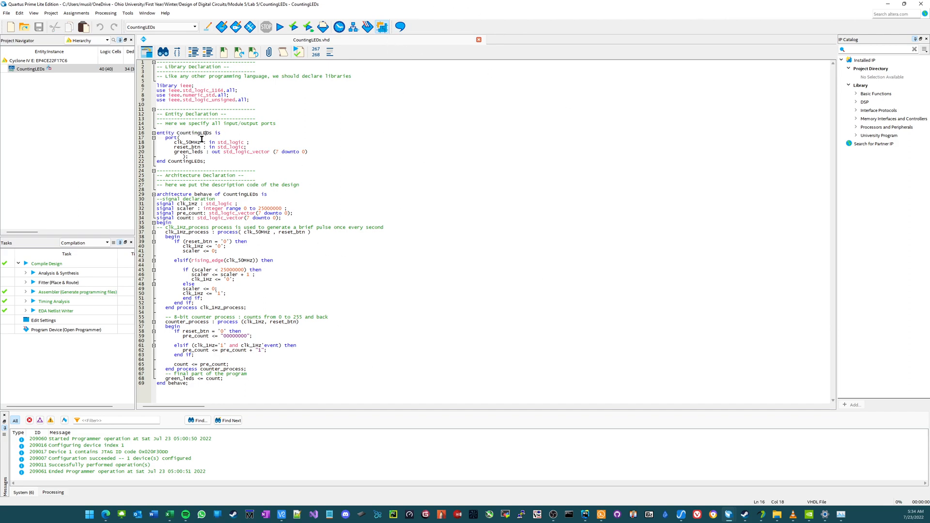
right_click(29, 72)
left_click(313, 248)
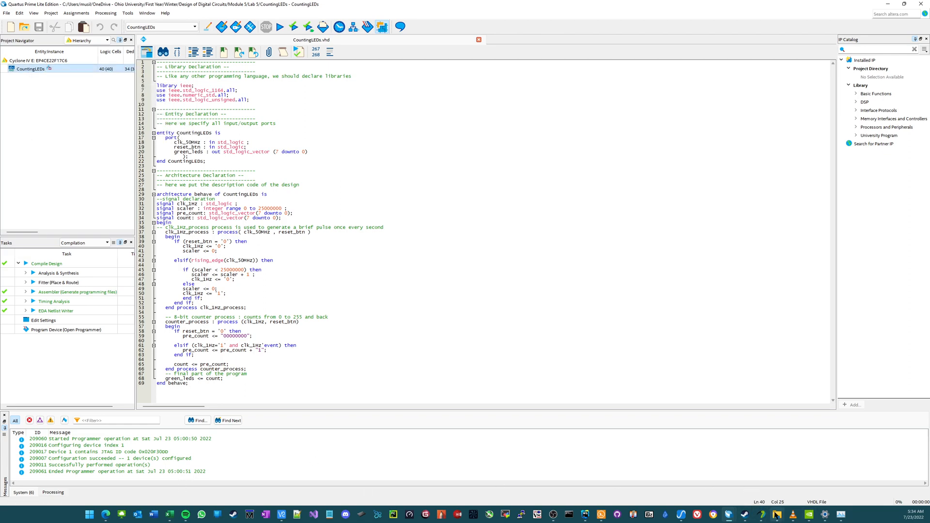
Switch to File Explorer and open the tutorials\FPGA-count-clock\Lab 5 folder on the Jul22-2TB-Silo (Q:) drive
mouse_move(777, 515)
left_click(744, 490)
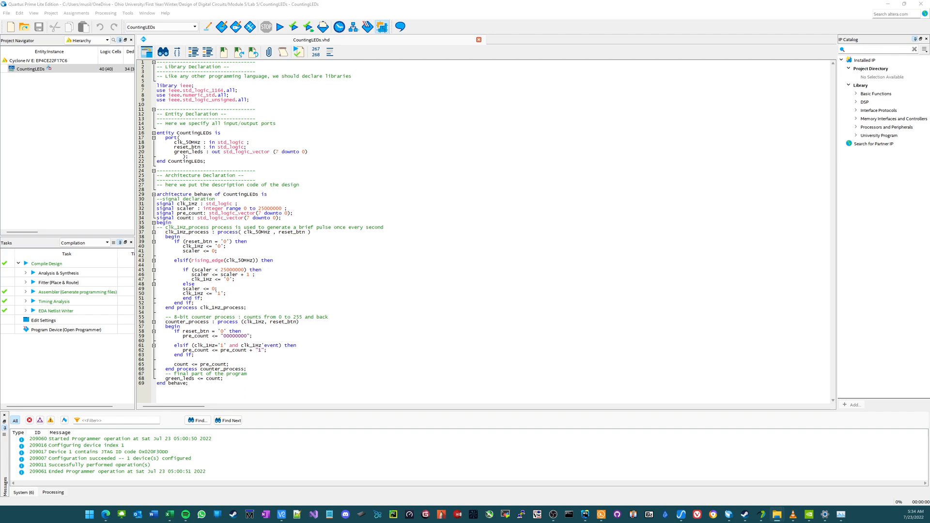
left_click_drag(0, 116, 400, 102)
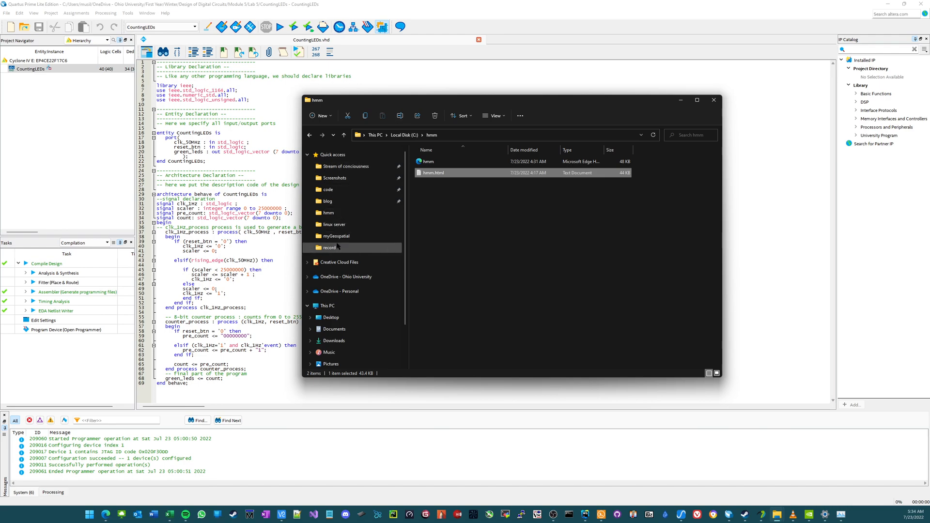
scroll(349, 293, "down", 2)
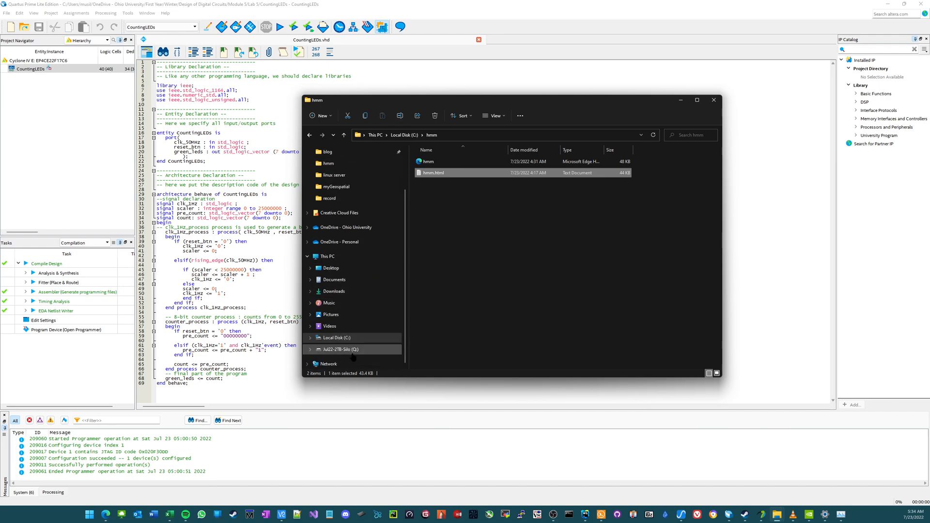
left_click(341, 350)
double_click(443, 163)
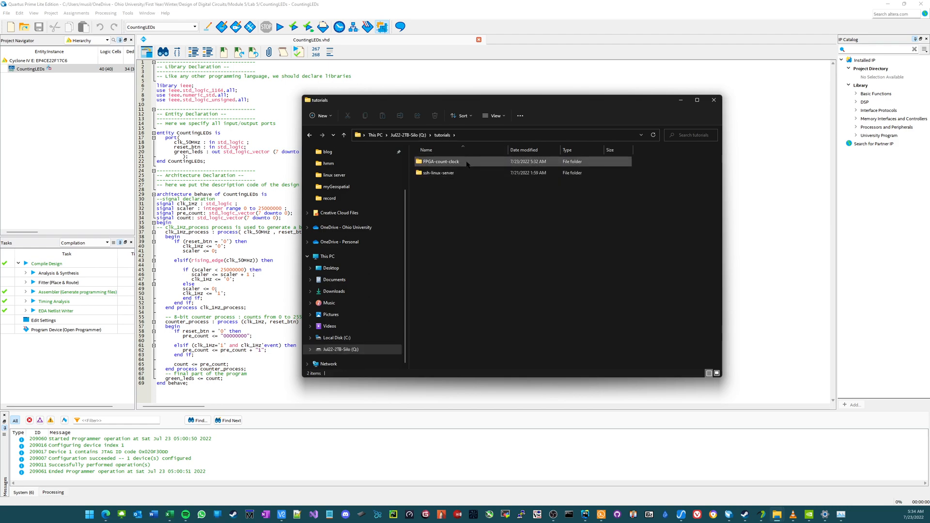
double_click(466, 162)
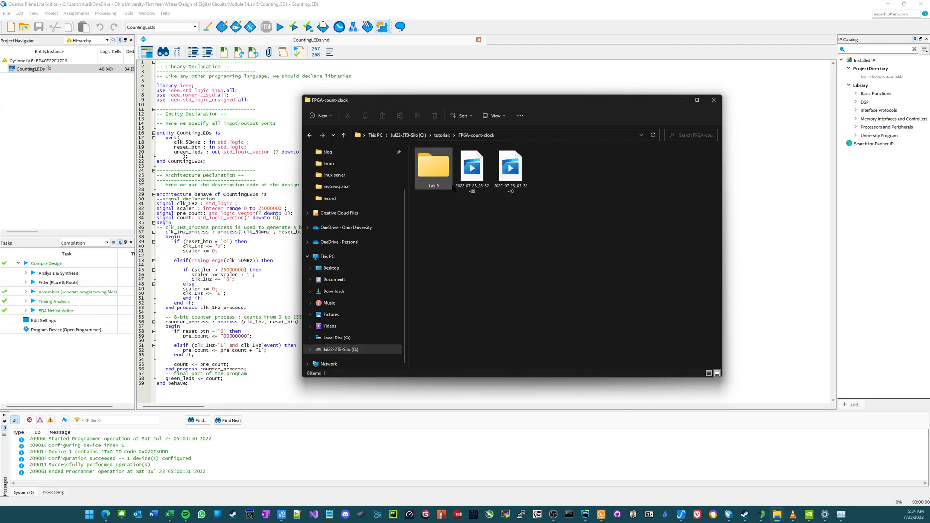
double_click(431, 176)
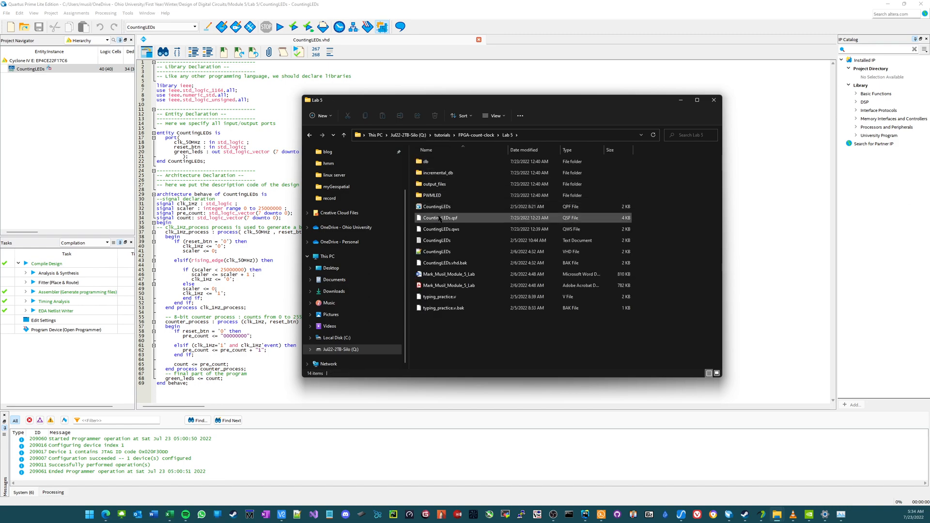
Open the CountingLEDs VHD file in Notepad++ and place its window beside the Lab 5 folder window
double_click(453, 251)
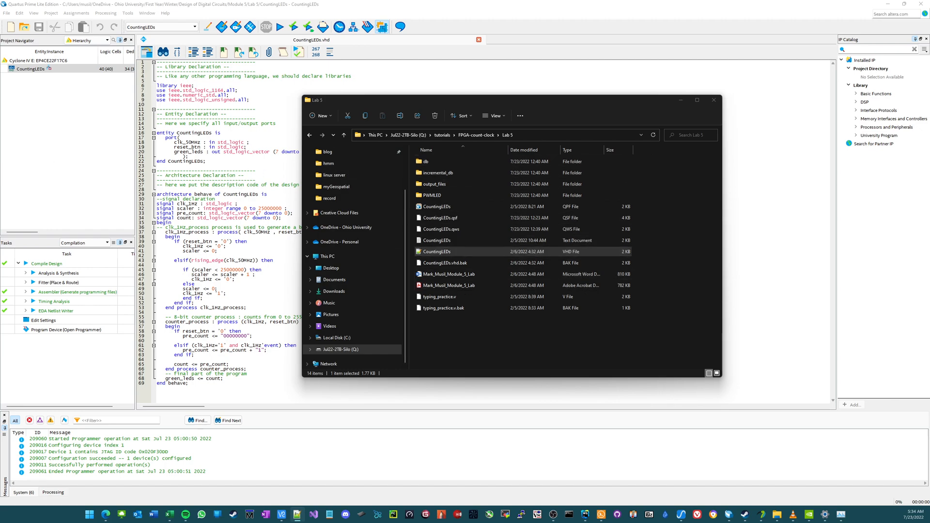
left_click_drag(409, 103, 558, 60)
left_click_drag(214, 242, 232, 81)
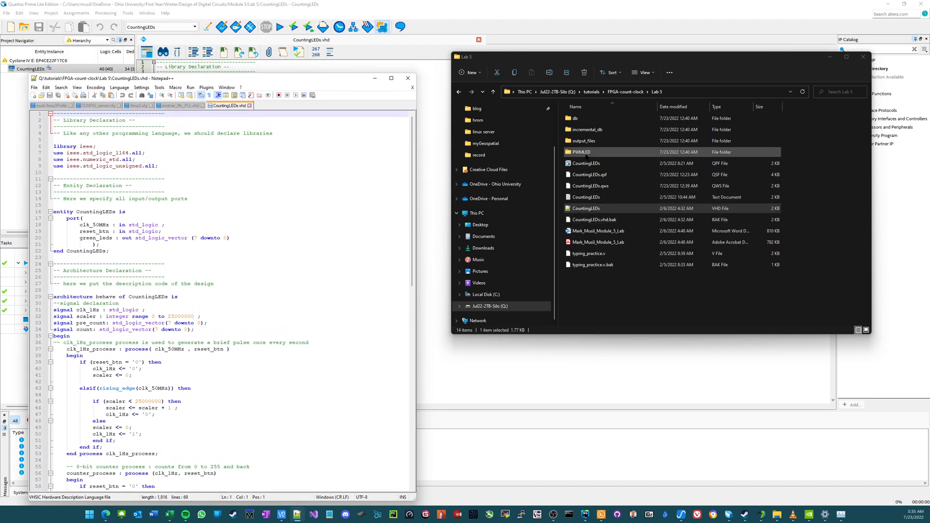
Look through the db, output_files and PWMLED subfolders, ending back in the Lab 5 folder
double_click(590, 119)
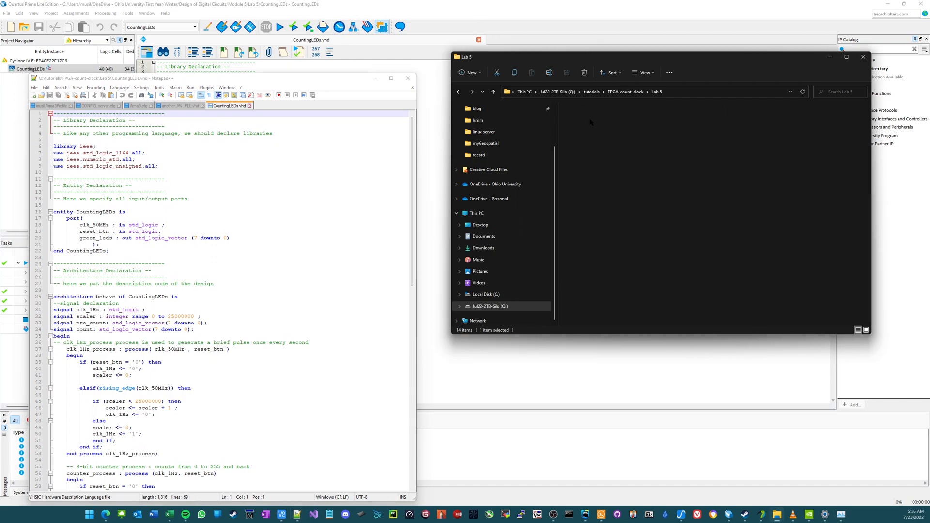
left_click(658, 91)
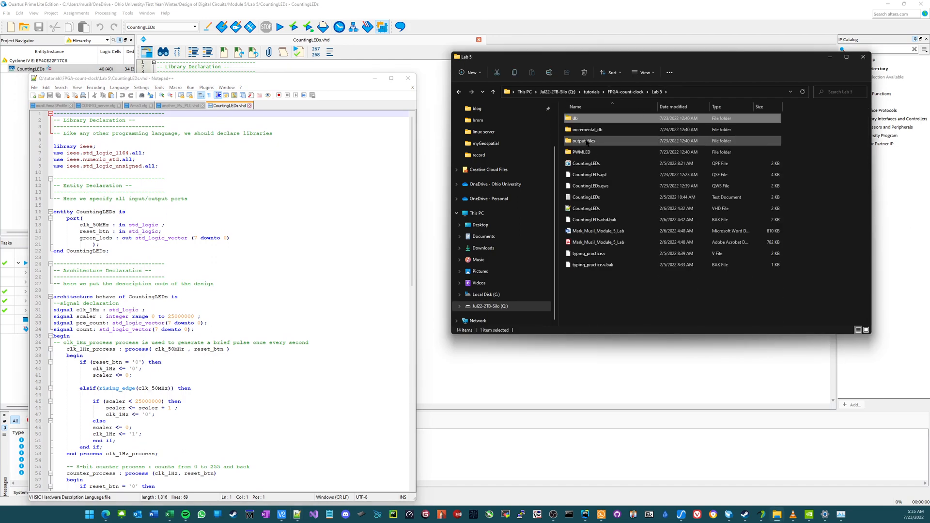
left_click(586, 140)
double_click(586, 141)
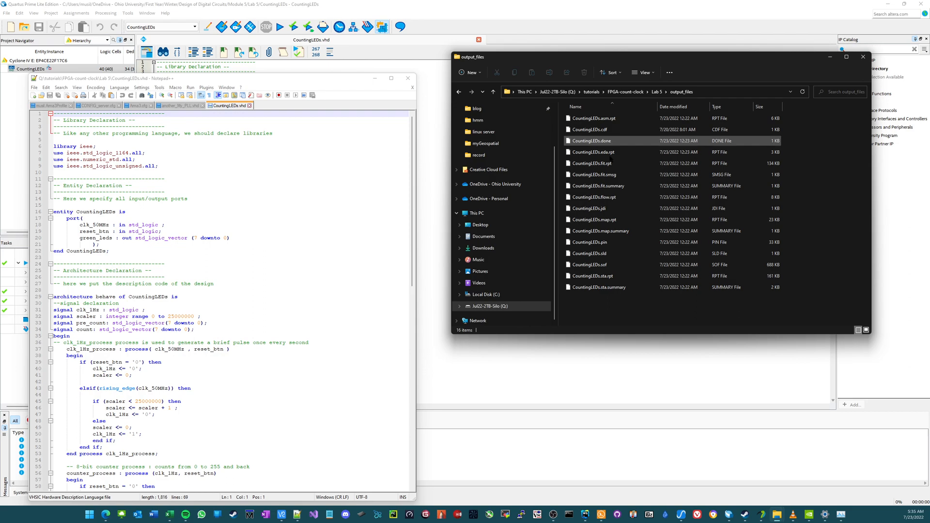
key("alt+Left")
double_click(599, 152)
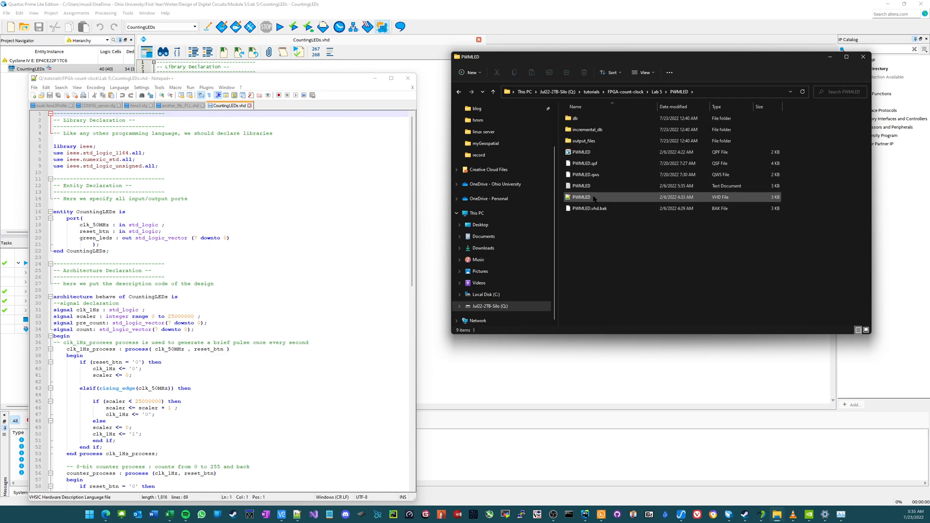
key("alt+Left")
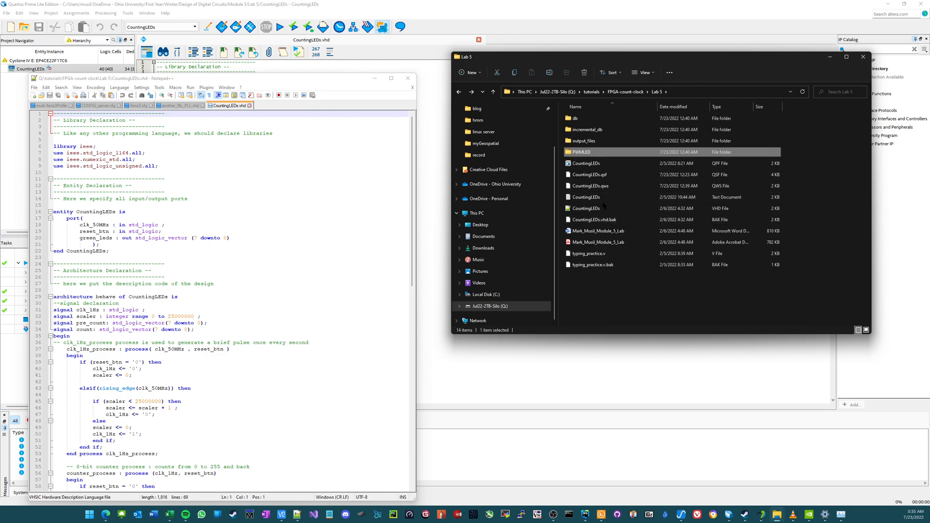
left_click(630, 290)
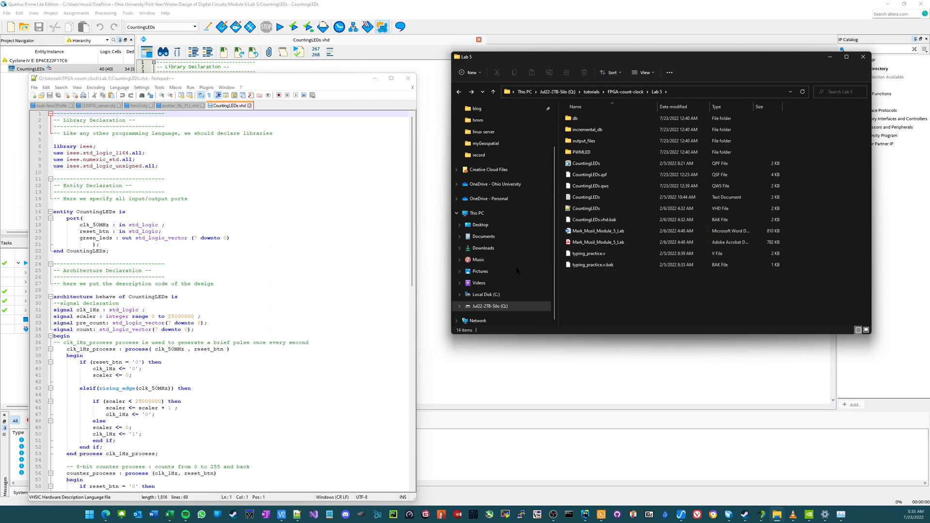
Enlarge the code text, widen the Notepad++ window, and move the Lab 5 folder window clear of it
left_click(191, 255)
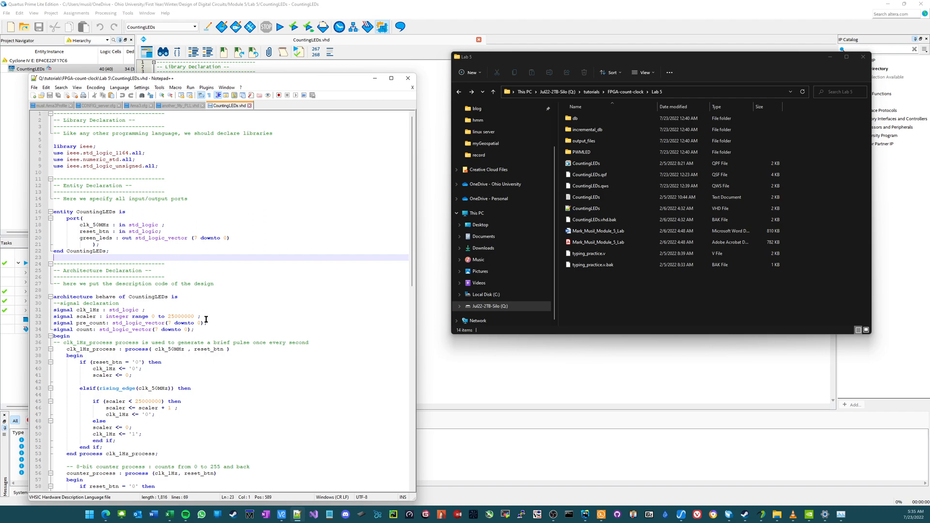
left_click(702, 315)
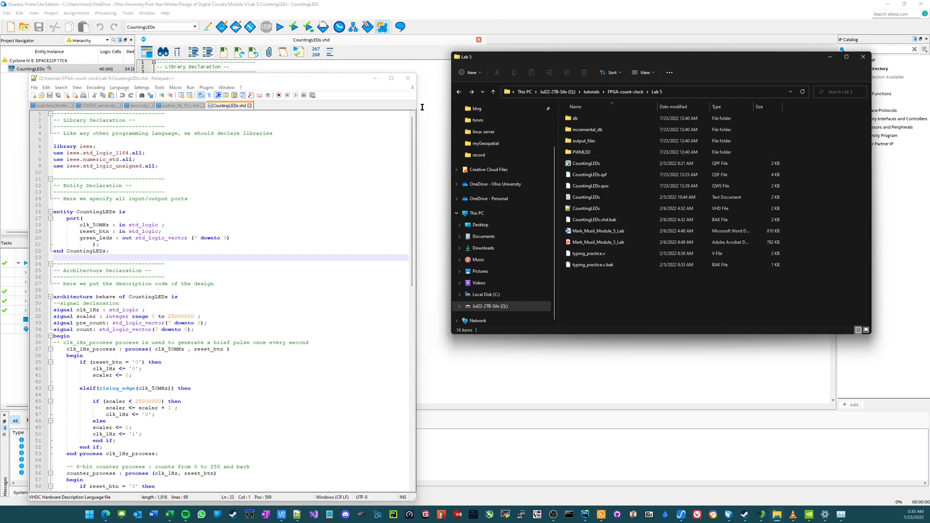
left_click_drag(482, 54, 478, 111)
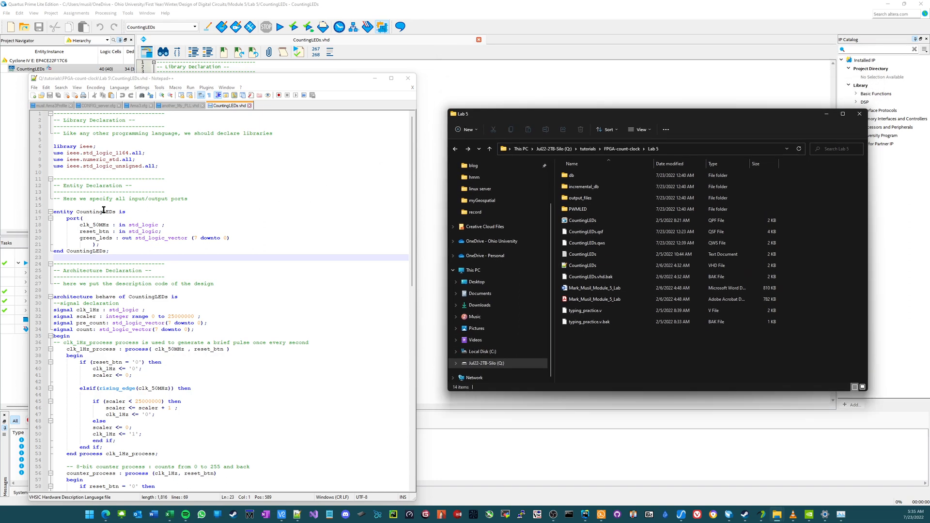
scroll(103, 209, "up", 3, "ctrl")
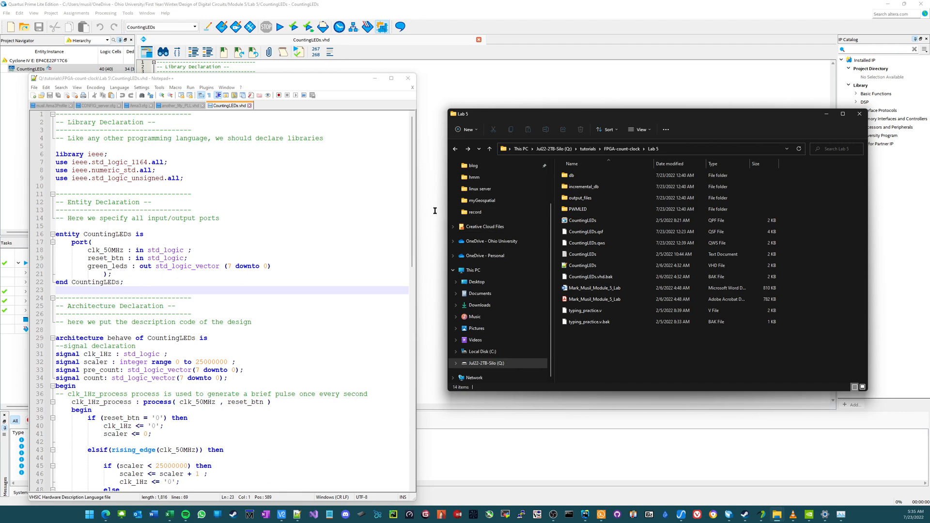
left_click_drag(415, 207, 529, 208)
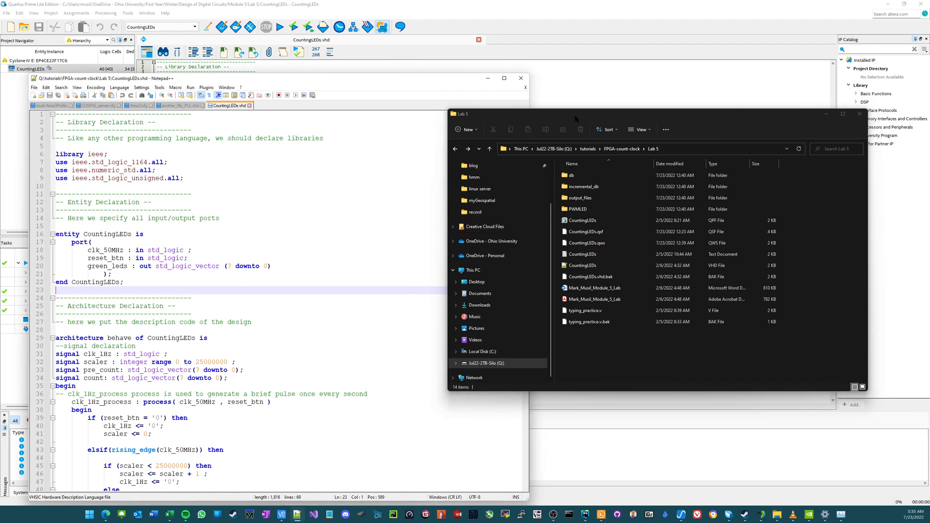
left_click_drag(575, 119, 660, 140)
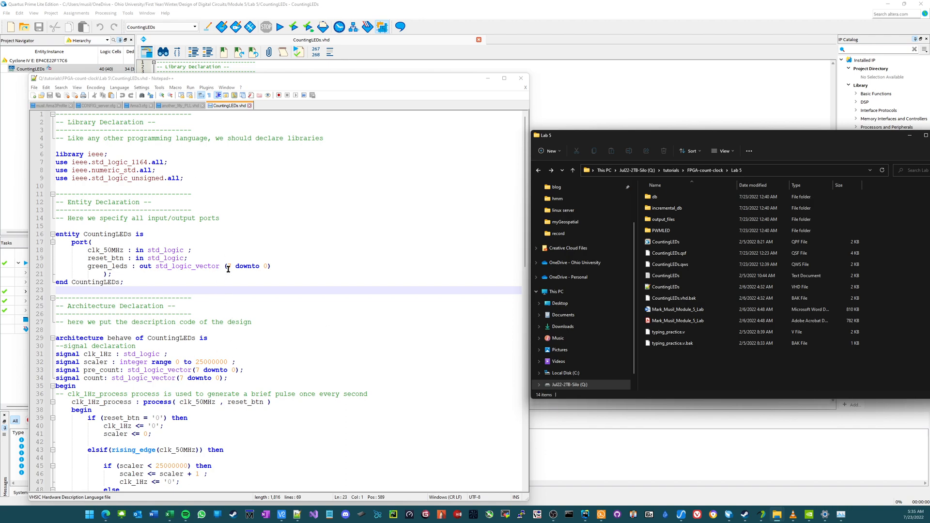
Highlight "out std_logic_vector" in the green_leds port declaration, and clear the selection
left_click_drag(139, 266, 222, 268)
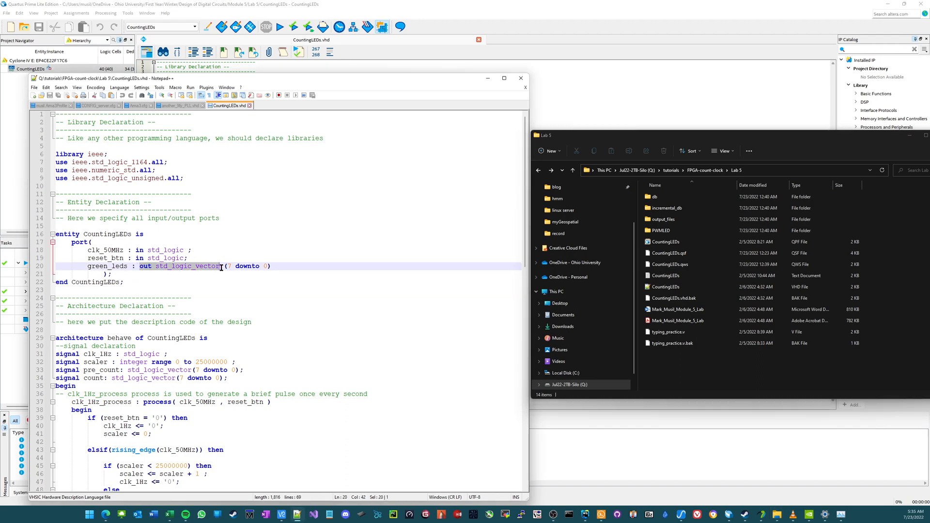
left_click(216, 272)
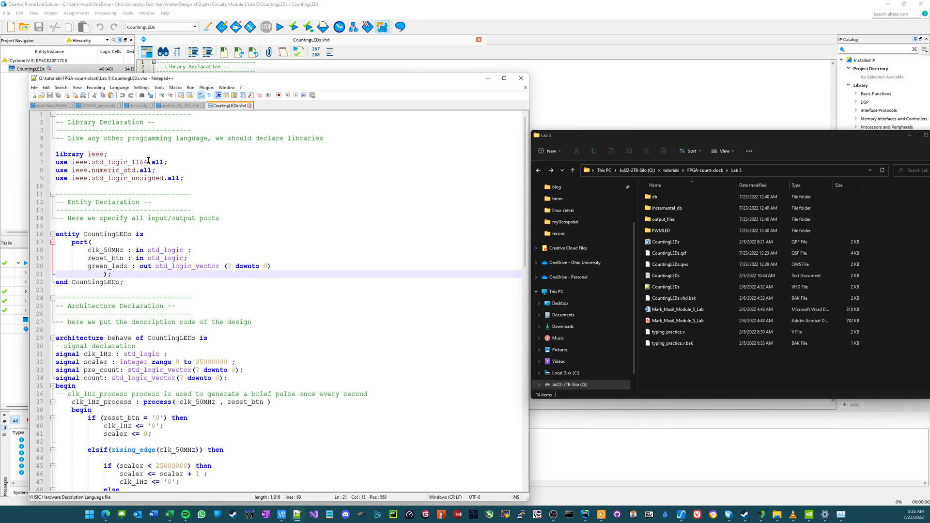
Highlight the ieee.std_logic_1164.all library reference in the library declaration, and clear the selection
left_click_drag(166, 178, 80, 179)
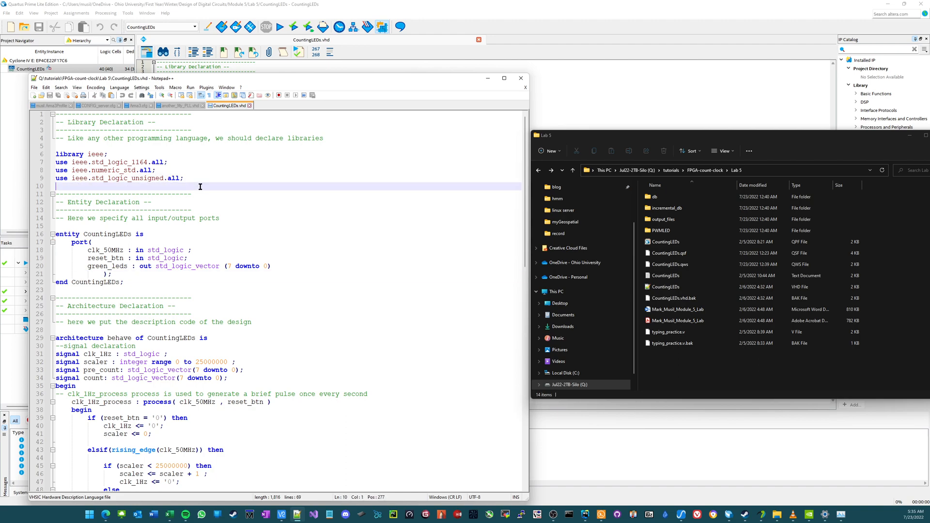
left_click_drag(160, 163, 73, 162)
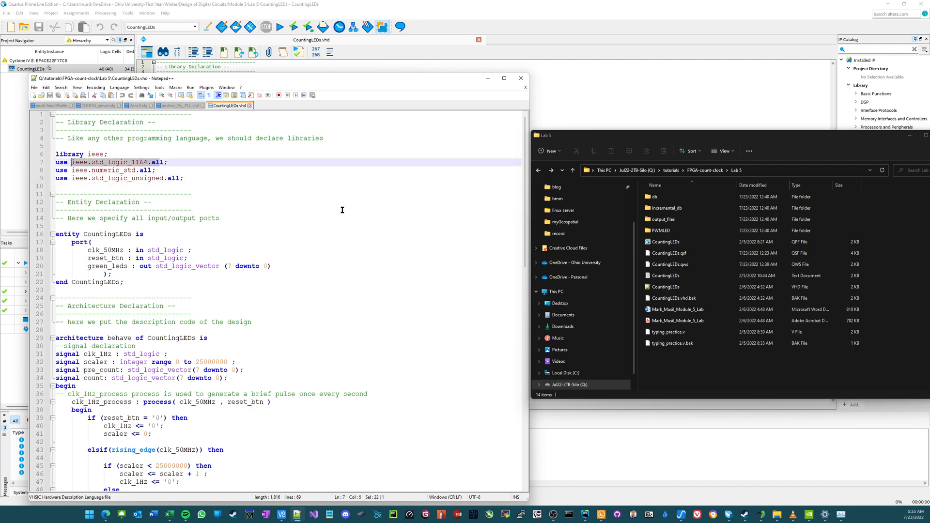
left_click(241, 218)
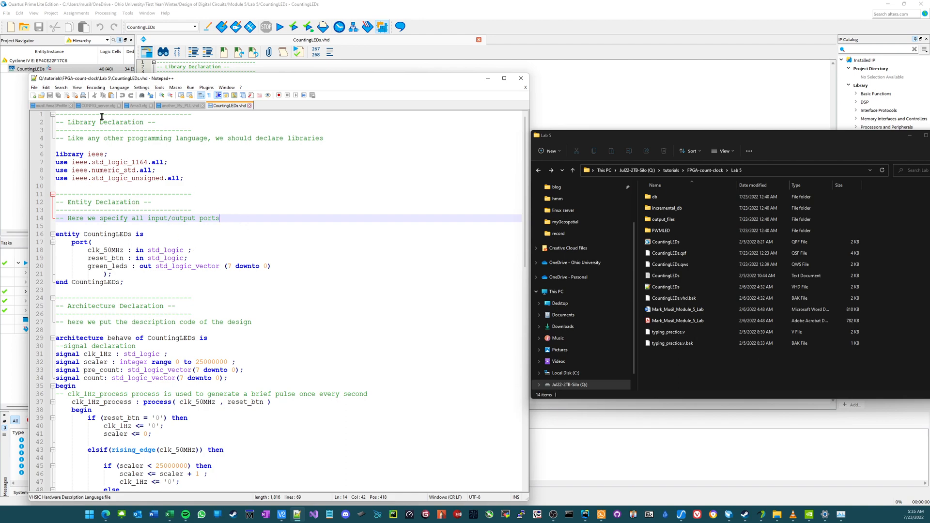
Look over the architecture code, and highlight green_leds in the entity's port list before clearing the selection
scroll(122, 331, "down", 4)
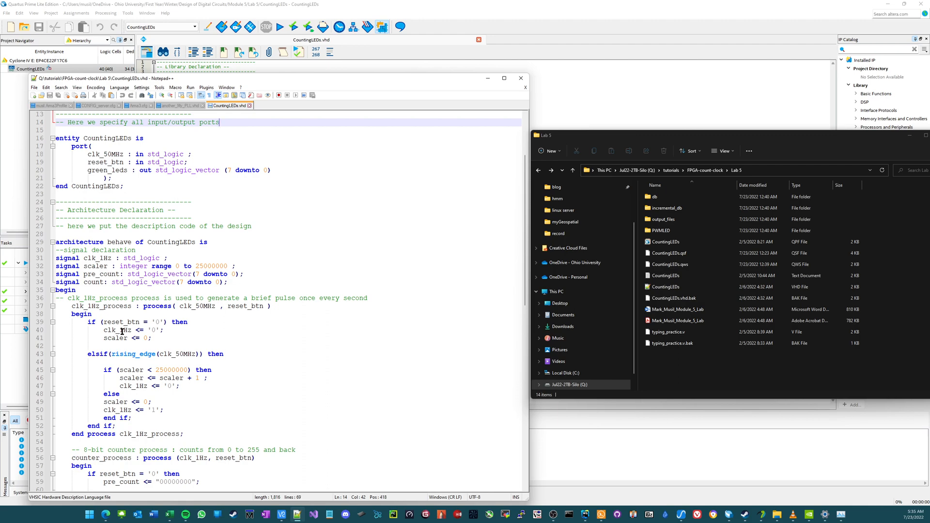
scroll(126, 232, "down", 4)
scroll(121, 226, "up", 4)
scroll(121, 227, "down", 2)
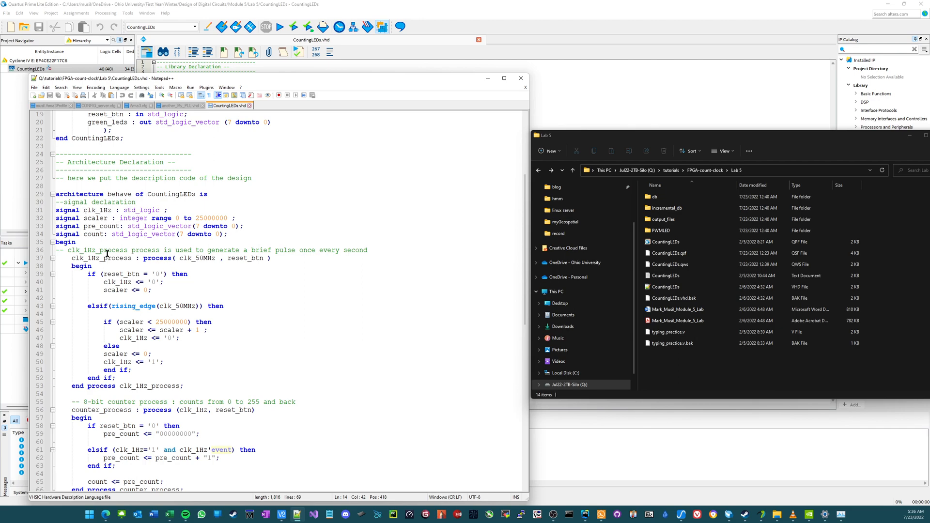
scroll(111, 219, "up", 2)
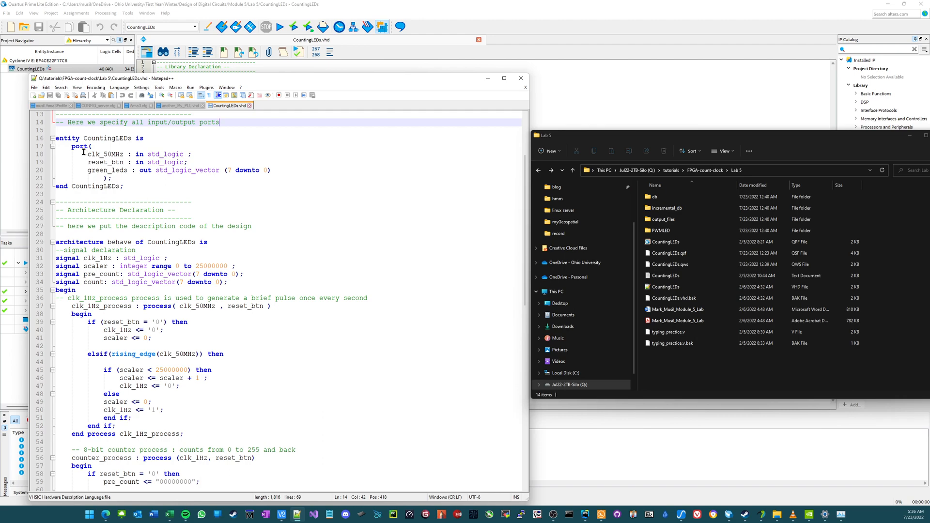
mouse_move(85, 154)
left_mouse_down()
mouse_move(125, 154)
mouse_move(127, 162)
mouse_move(87, 162)
mouse_move(131, 170)
mouse_move(77, 171)
left_mouse_up()
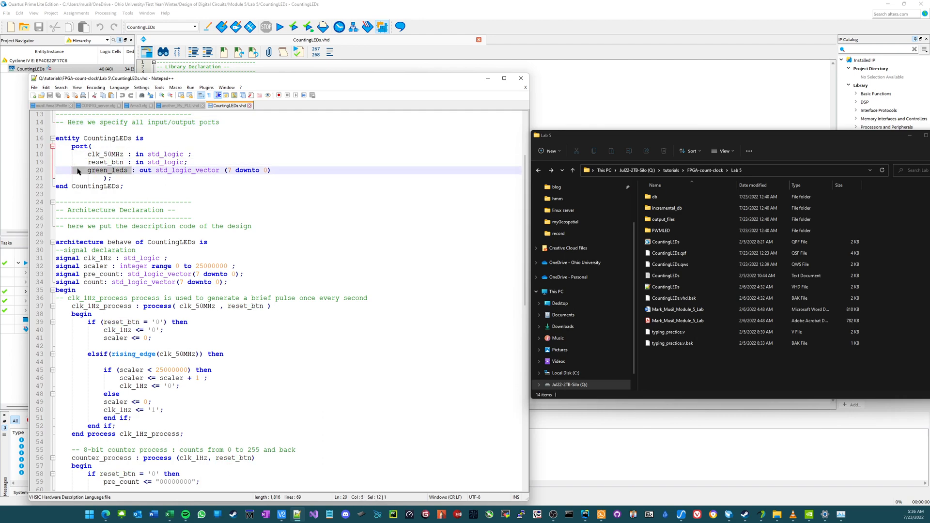
left_click(99, 177)
Highlight the clk_1Hz_process declaration line together with its begin statement, and clear the selection
scroll(129, 139, "down", 4)
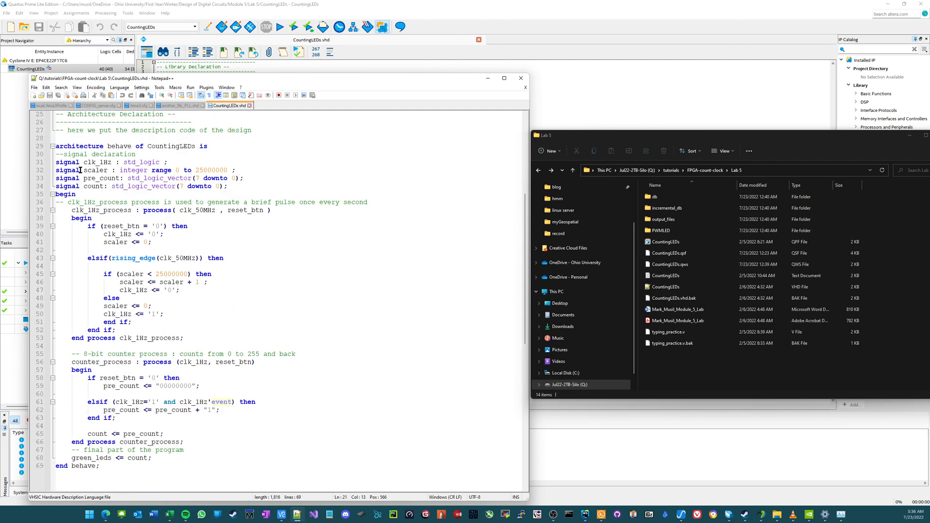
scroll(266, 260, "down", 2)
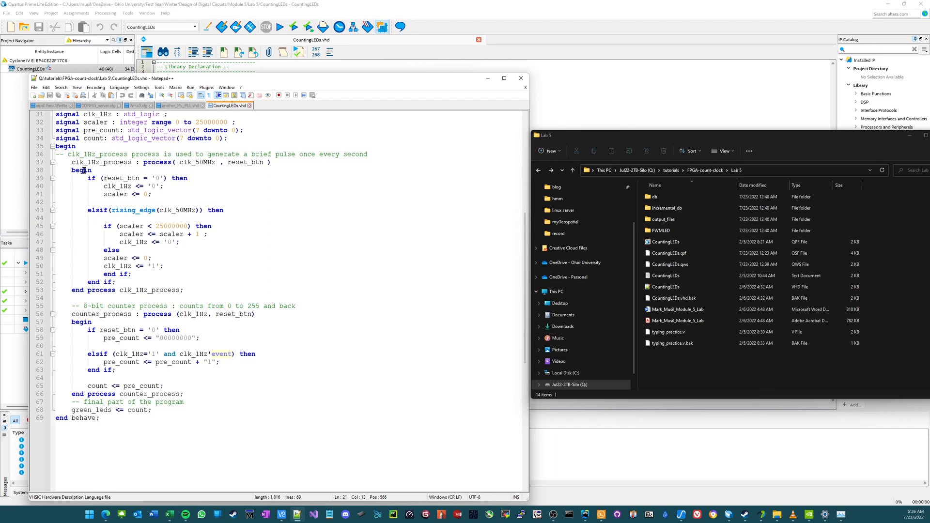
left_click_drag(71, 162, 297, 174)
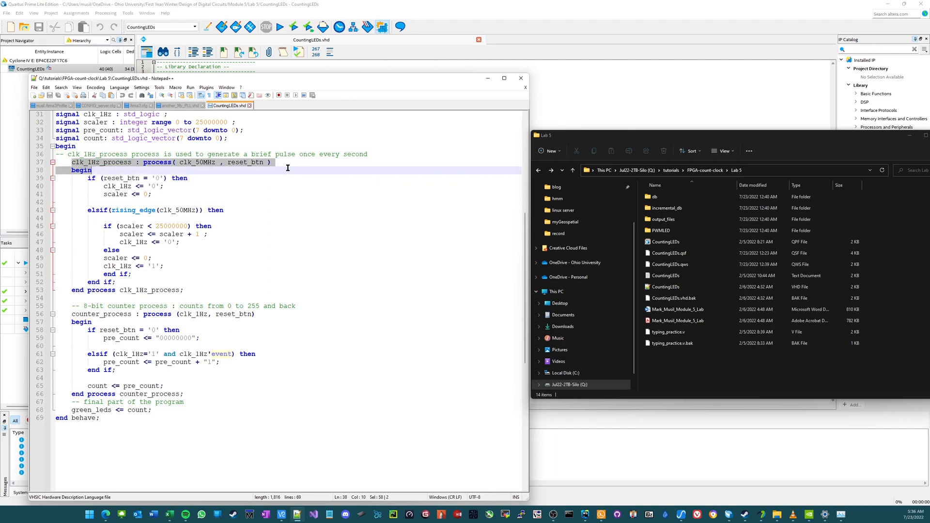
left_click(210, 182)
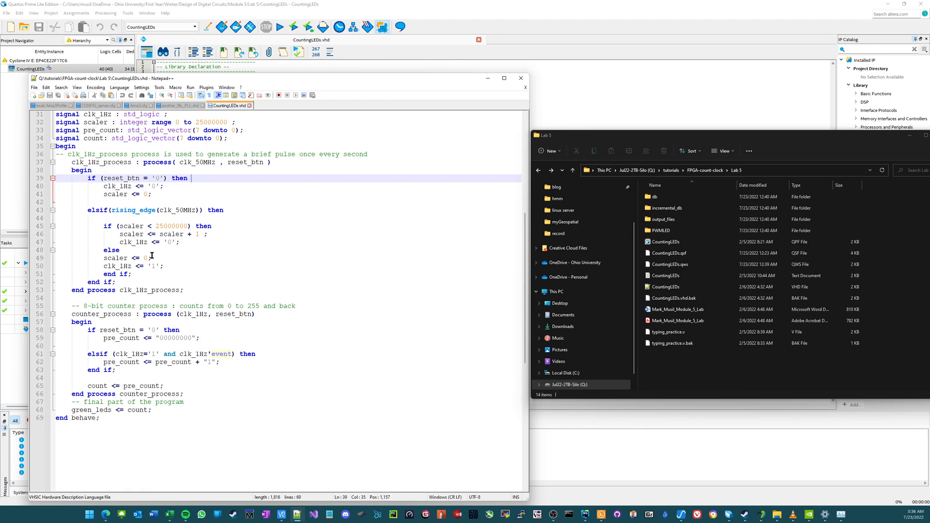
Point out the 25000000 limit in the scaler comparison and in the scaler signal's range declaration
left_click(175, 226)
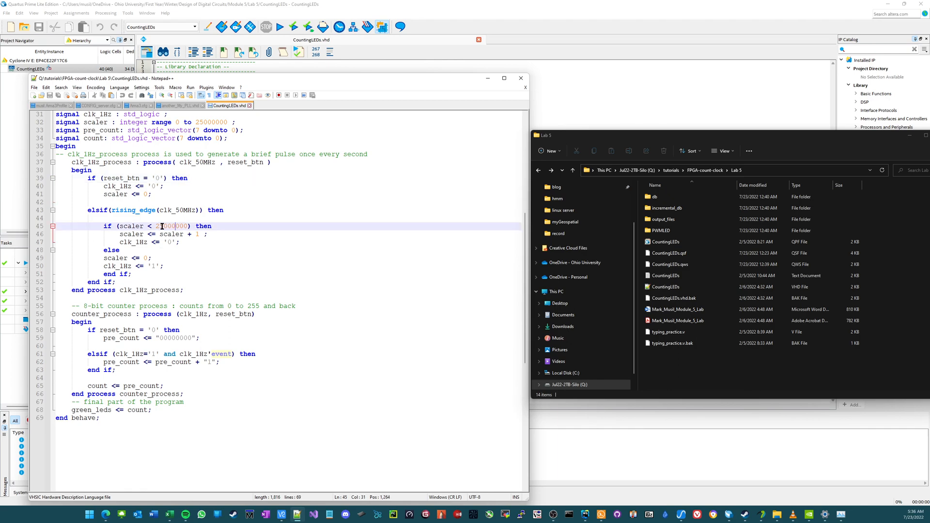
left_click(175, 226)
left_click(212, 122)
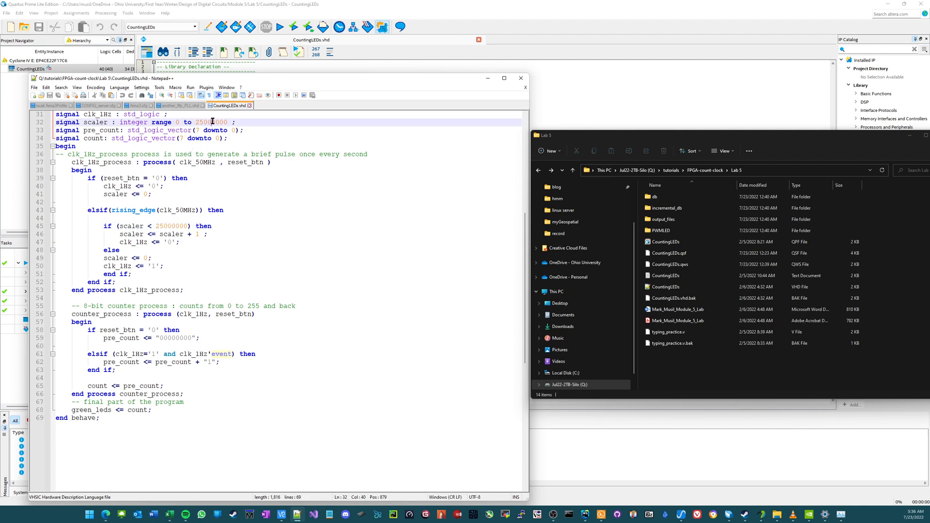
left_click(216, 123)
left_click(164, 226)
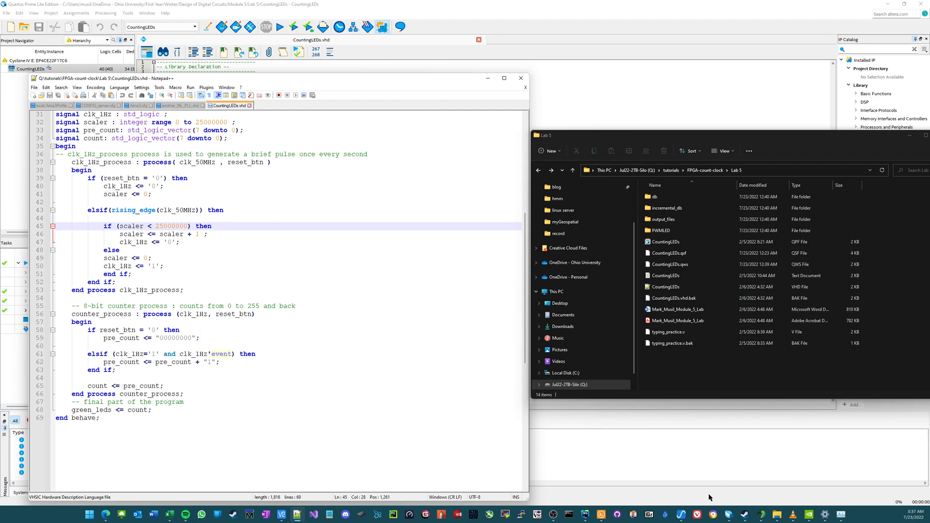
Show the captured channel 0 waveform in DSView, move its window clear of the Lab 5 folder, and minimize it
left_click(681, 515)
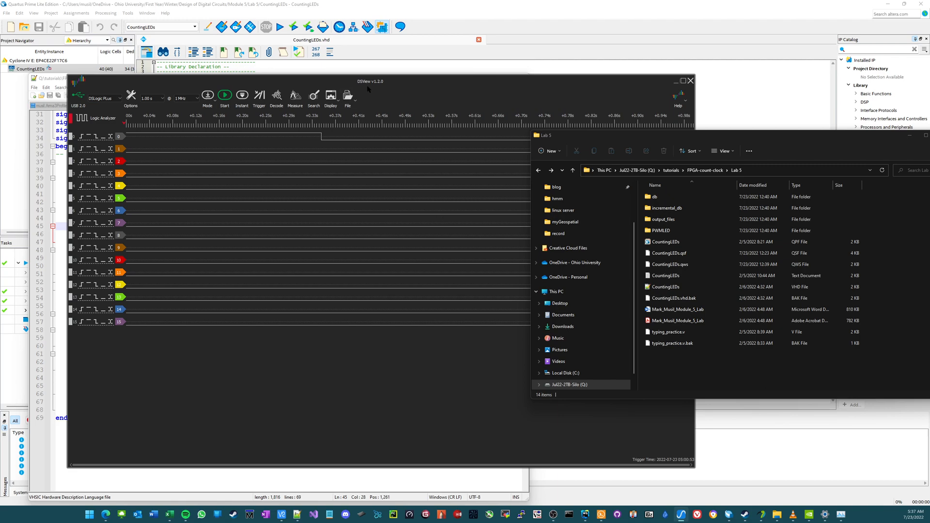
left_click_drag(367, 87, 312, 34)
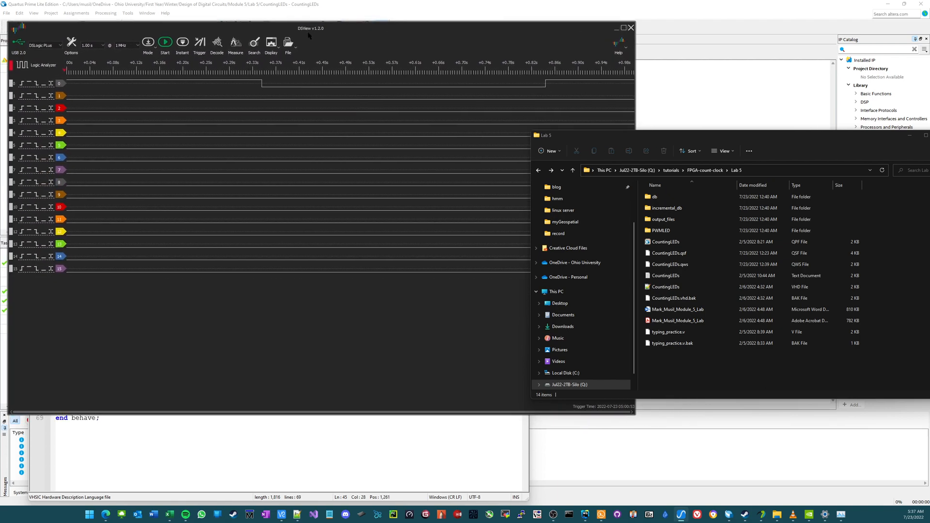
left_click(619, 29)
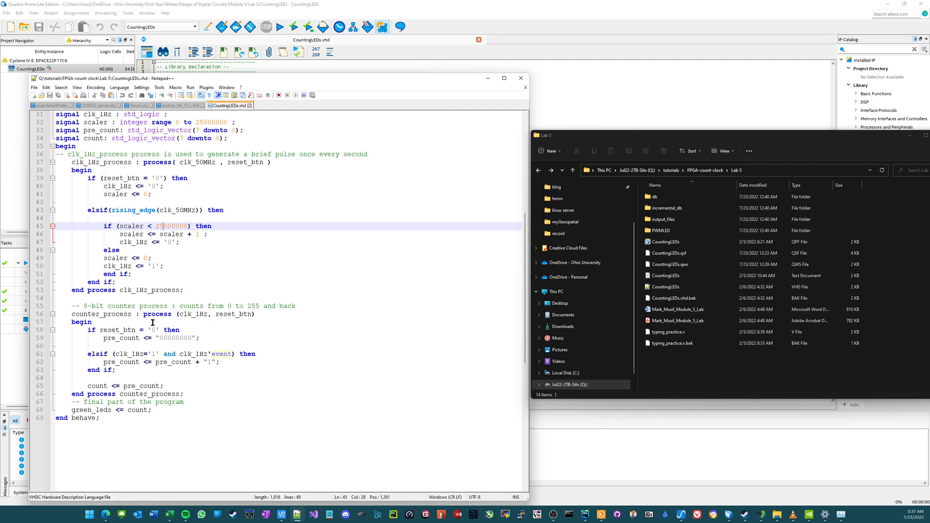
Highlight counter_process's reset branch and the last four zeros of its pre_count value, and clear the selection
left_click_drag(154, 330, 233, 342)
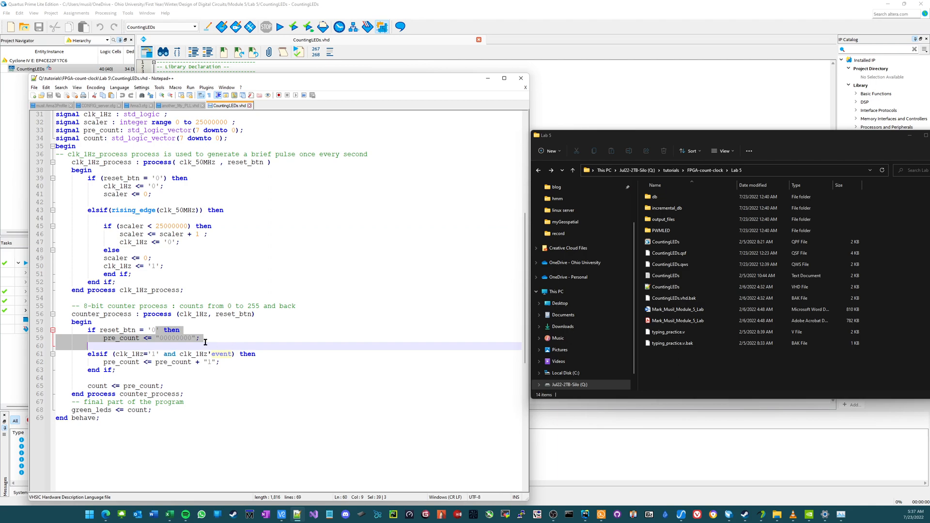
left_click(233, 343)
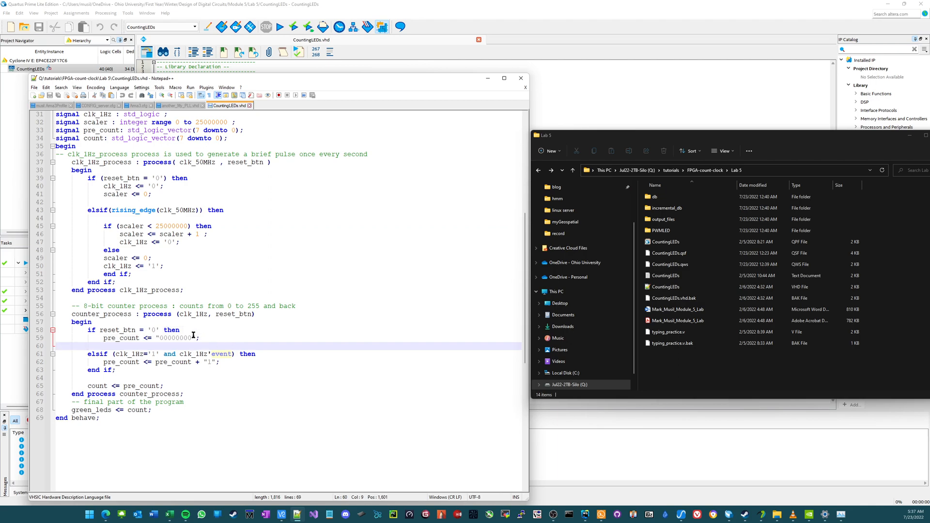
left_click_drag(192, 338, 175, 338)
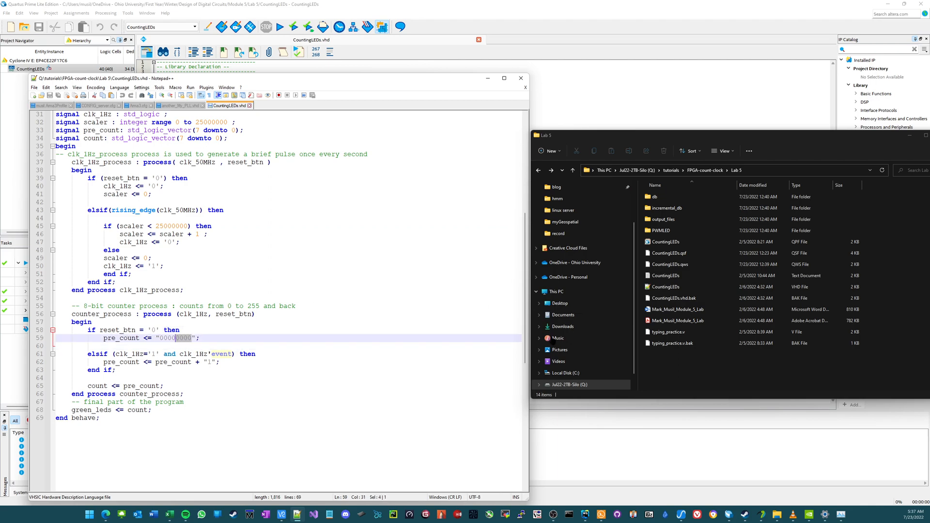
left_click(595, 132)
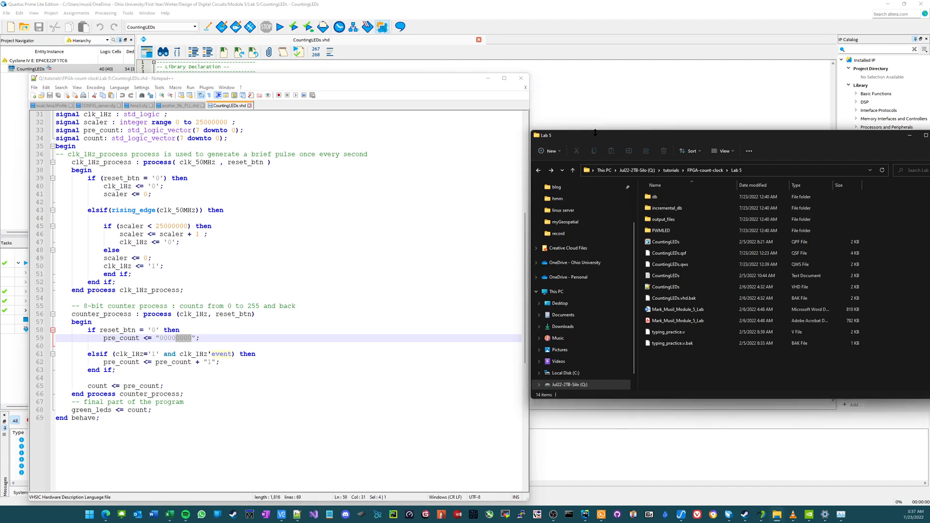
left_click(368, 286)
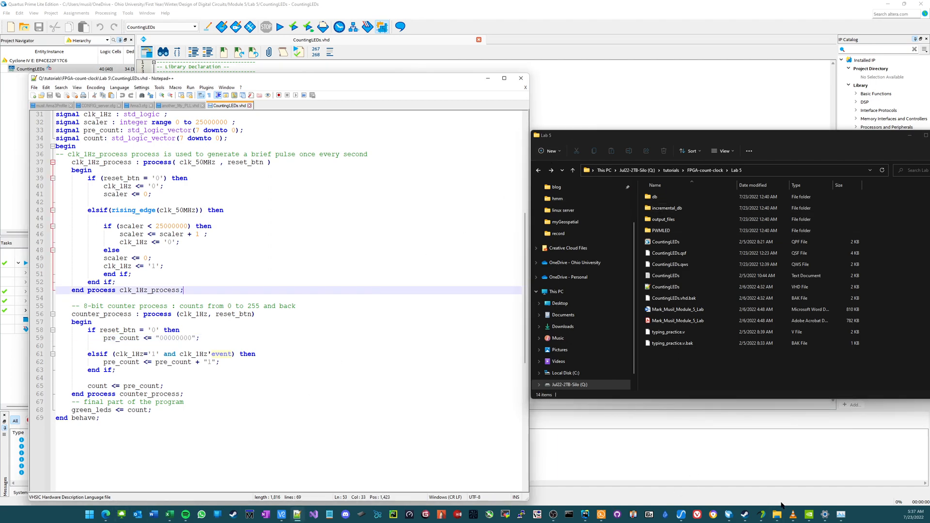
Open a second File Explorer window from the Lab 5 folder and move it over the code
mouse_move(777, 514)
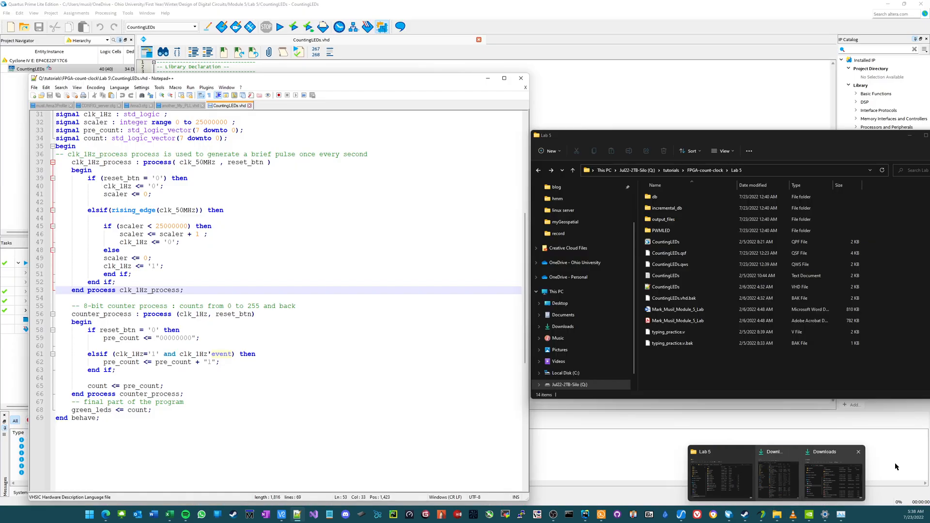
left_click(721, 477)
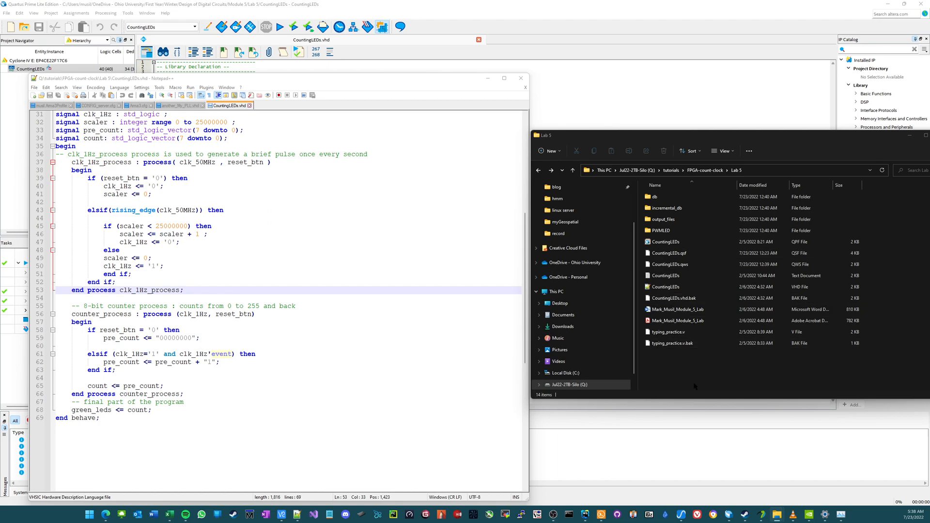
key("ctrl+n")
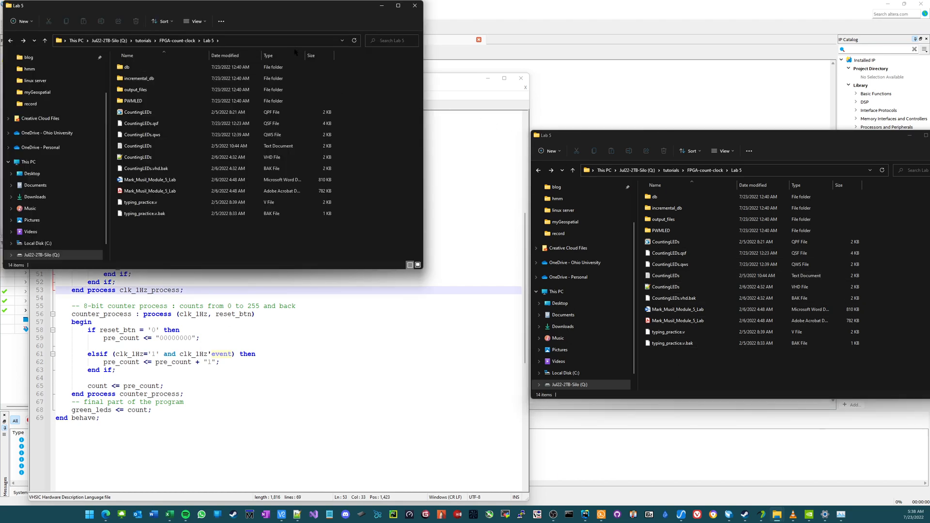
left_click_drag(281, 11, 342, 172)
Browse the second Explorer window to OneDrive - Ohio University > First Year > Winter > Design of Digital Circuits
left_click(109, 294)
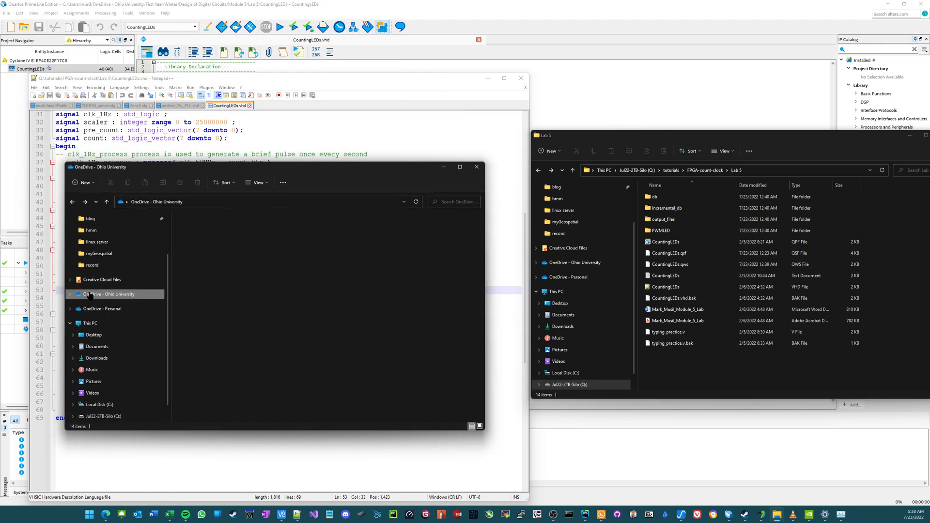
double_click(204, 262)
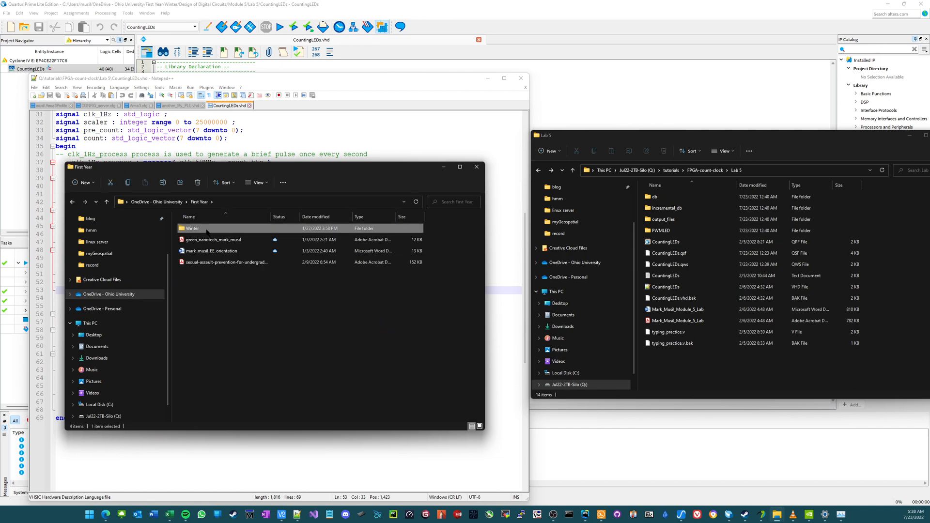
double_click(212, 229)
double_click(211, 240)
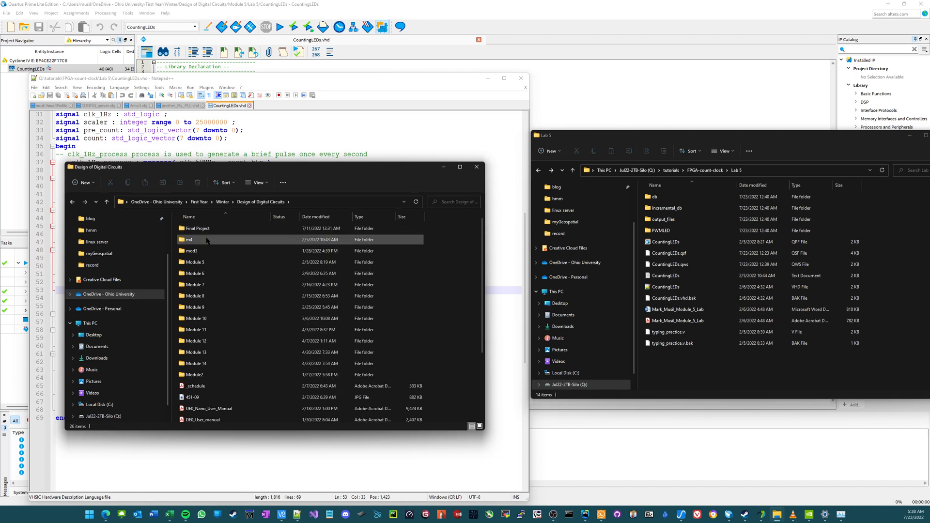
Open the DE0_Nano_User_Manual PDF with Adobe Acrobat DC
scroll(212, 279, "down", 3)
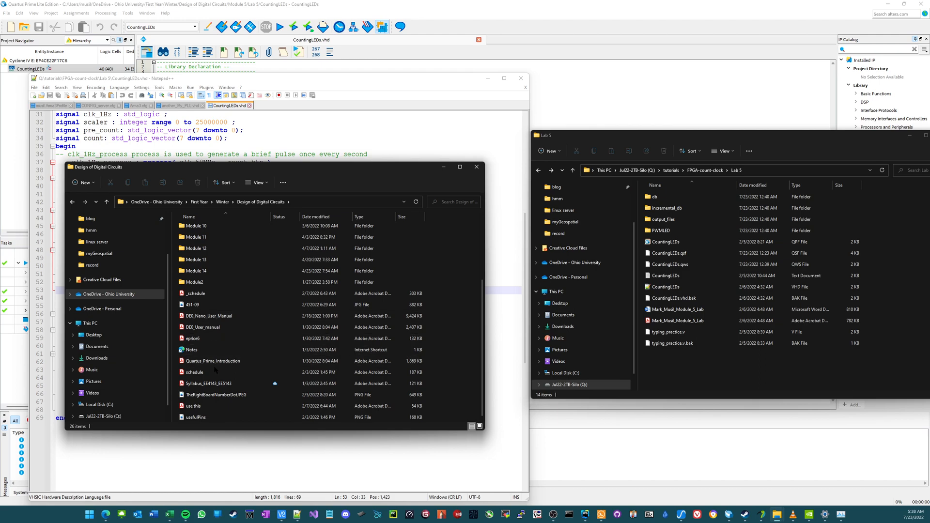
double_click(209, 315)
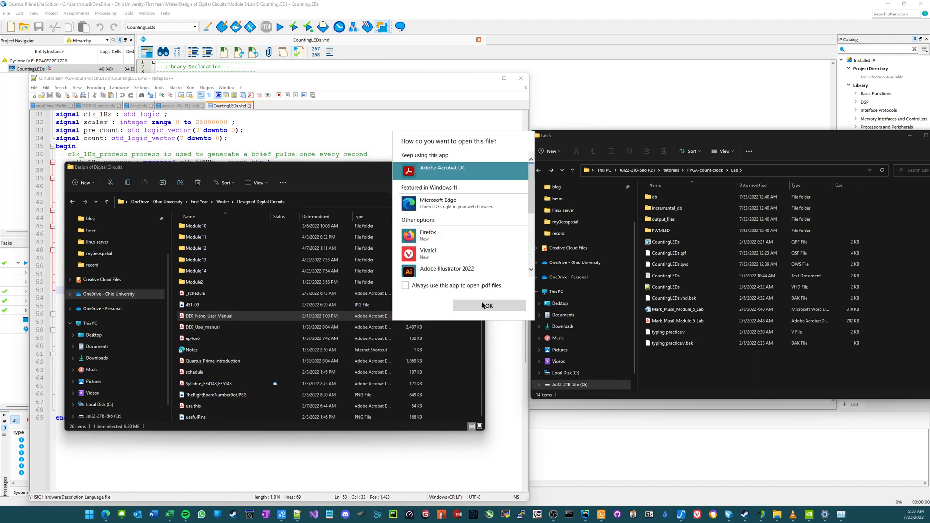
left_click(489, 305)
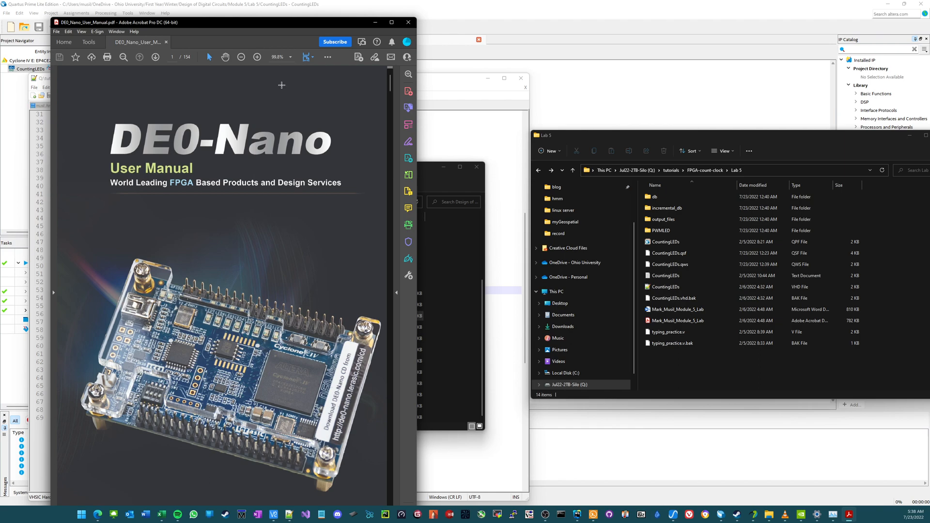
Return to the architecture declaration in Notepad++, and minimize both the Notepad++ and Acrobat windows
key("alt+Tab")
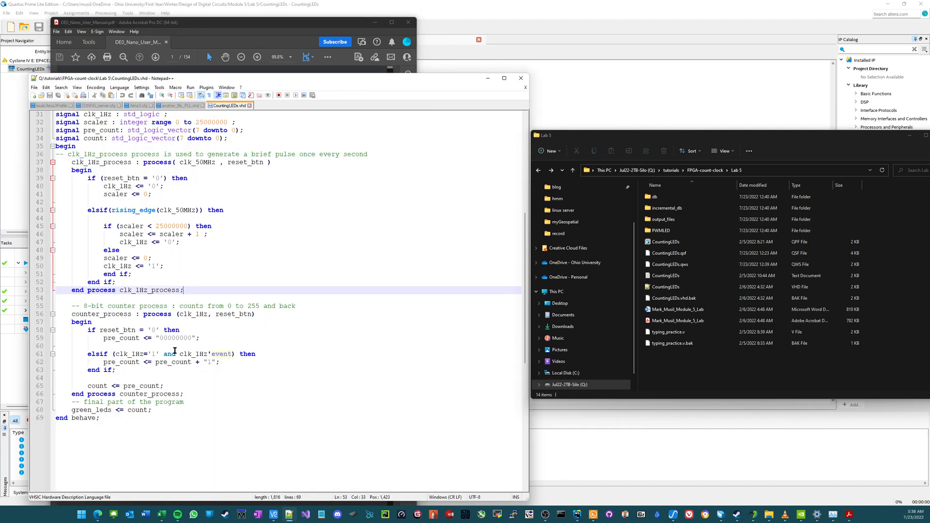
scroll(181, 408, "up", 10)
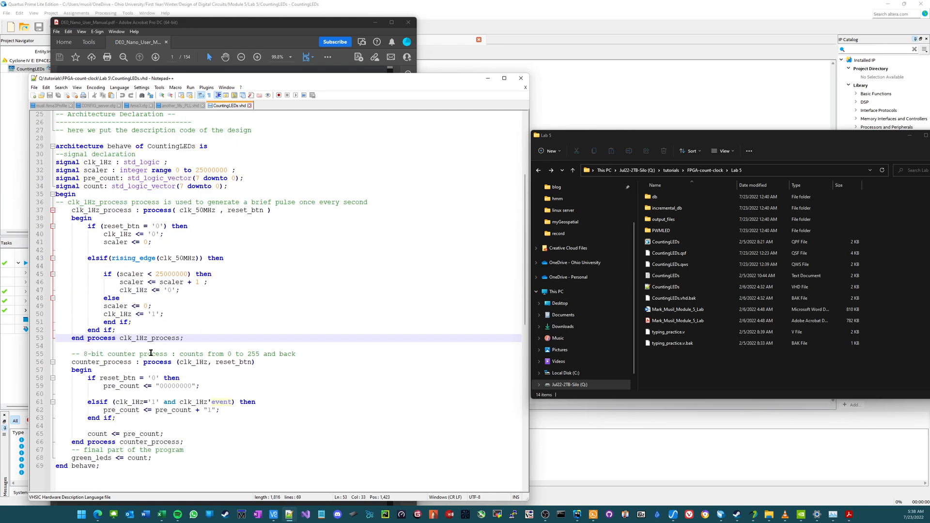
left_click(488, 78)
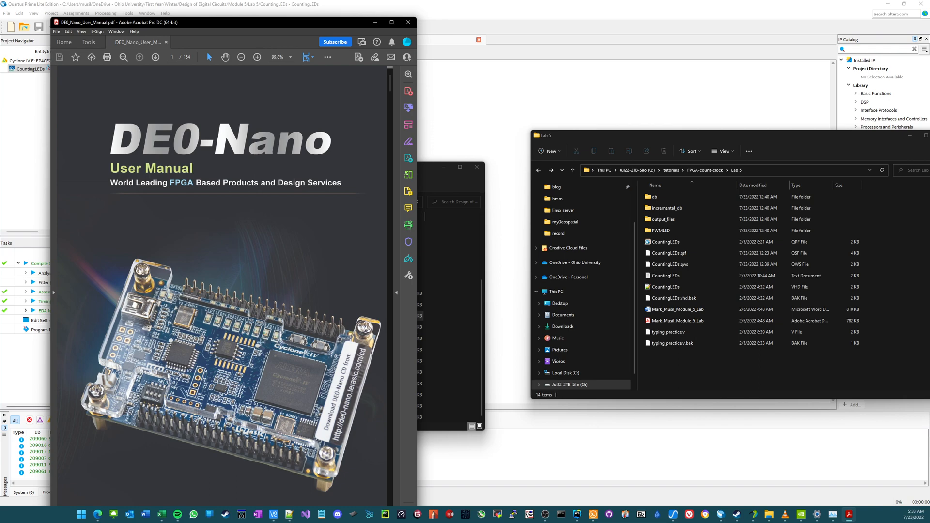
left_click(376, 23)
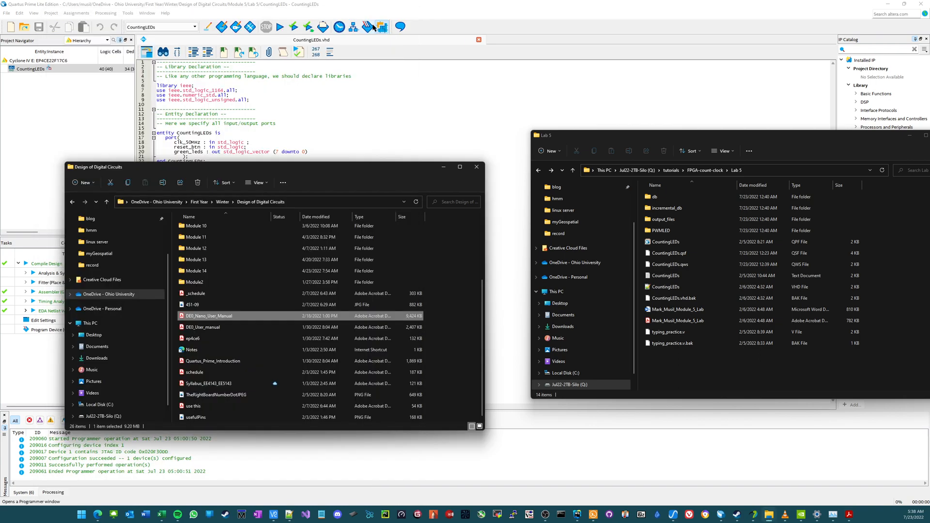
Move the Design of Digital Circuits and Lab 5 Explorer windows and minimize both to uncover the CountingLEDs code in Quartus
left_click_drag(308, 167, 266, 83)
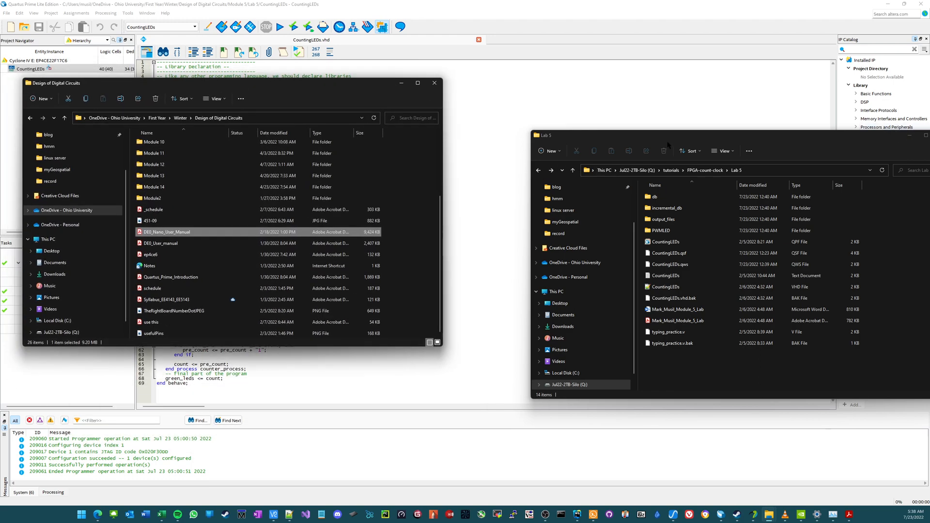
left_click_drag(371, 87, 399, 180)
left_click(427, 176)
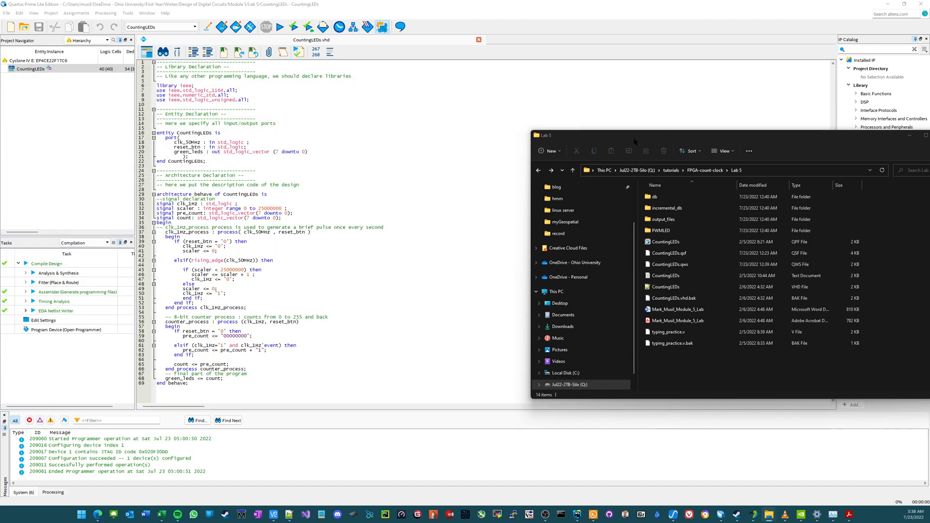
left_click_drag(589, 138, 340, 209)
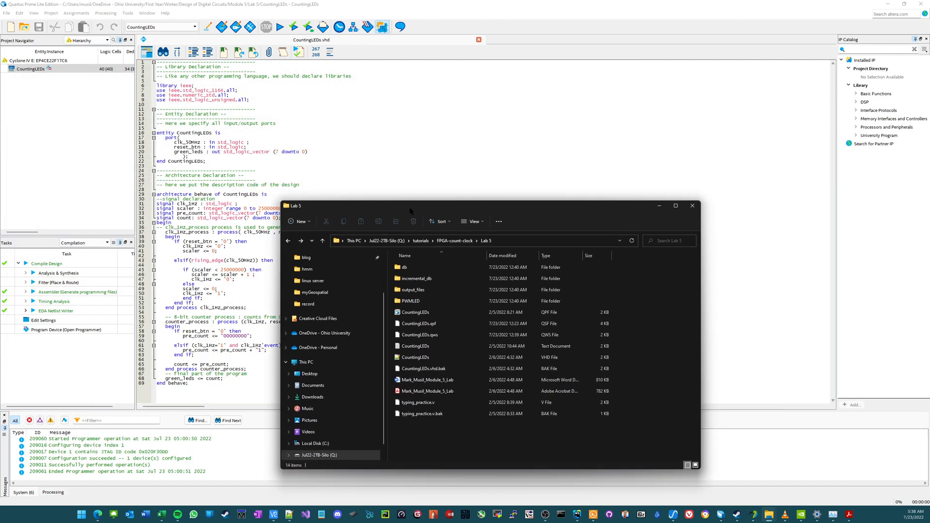
left_click(659, 207)
left_click(382, 250)
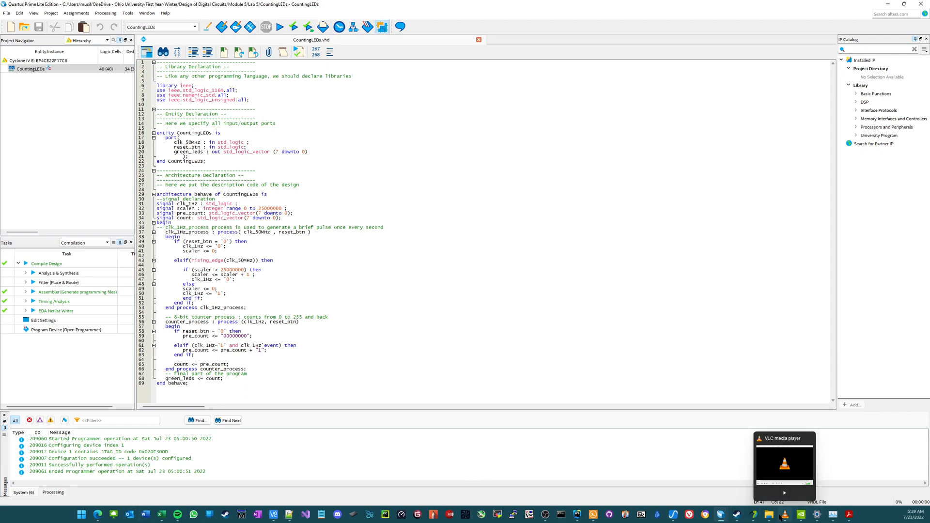
Restore the Design of Digital Circuits Explorer window, go up to the Winter folder and minimize the window again
mouse_move(770, 514)
left_click(841, 484)
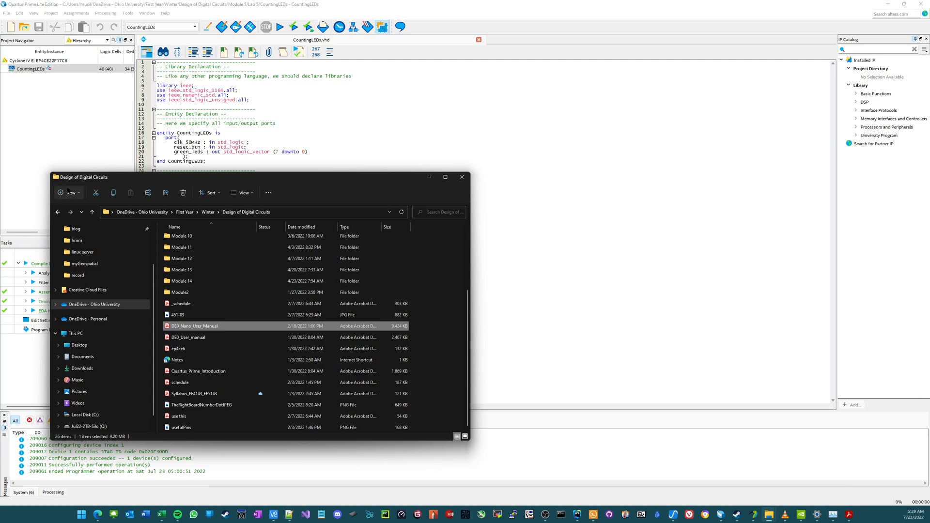
left_click(208, 212)
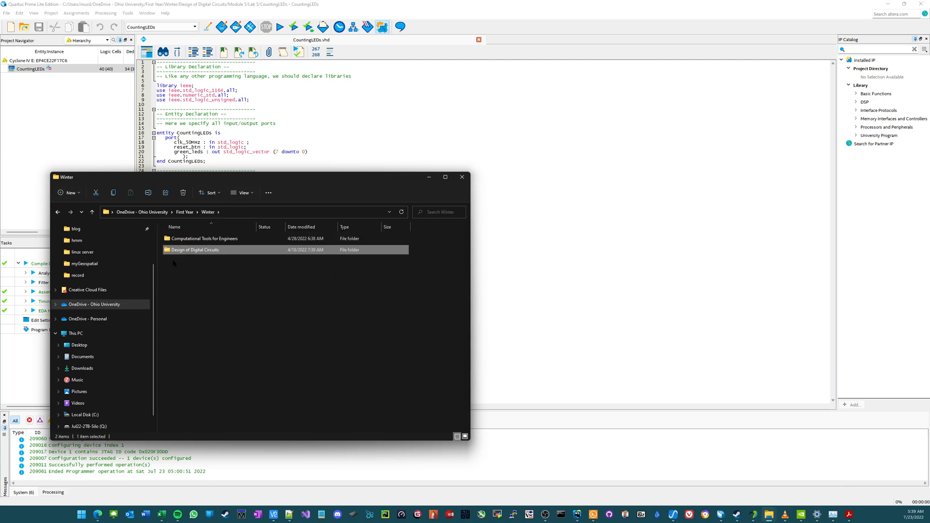
left_click(429, 177)
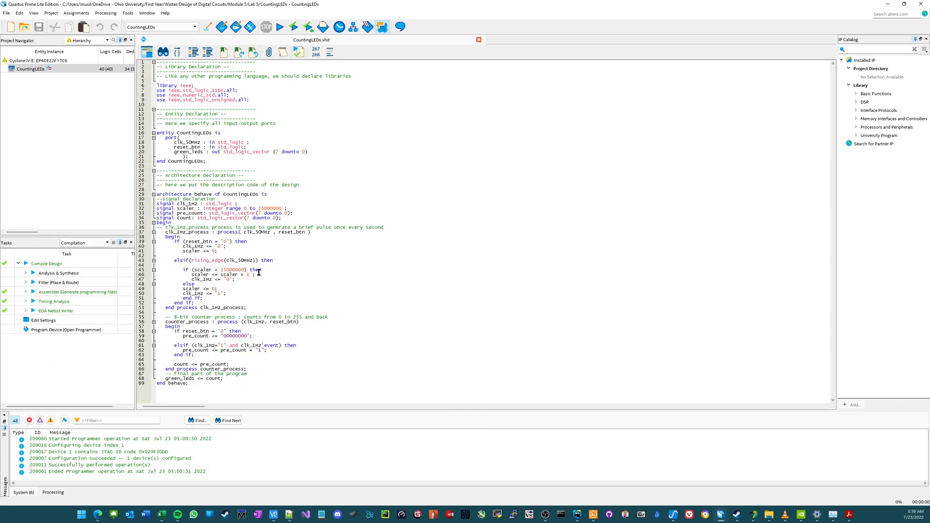
Rerun Compile Design and the EDA Netlist Writer for the CountingLEDs project, saving the changes to CountingLEDs.cdf
left_click(594, 515)
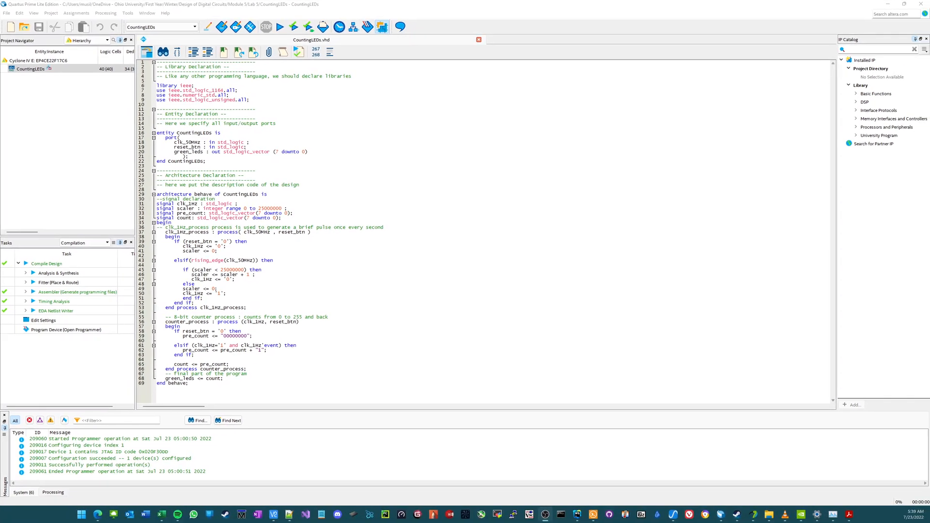
double_click(49, 264)
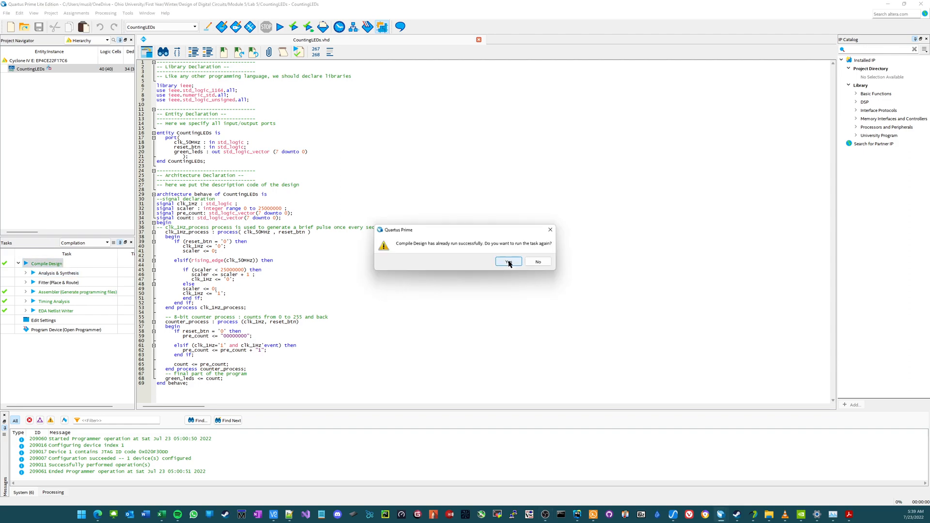
left_click(508, 262)
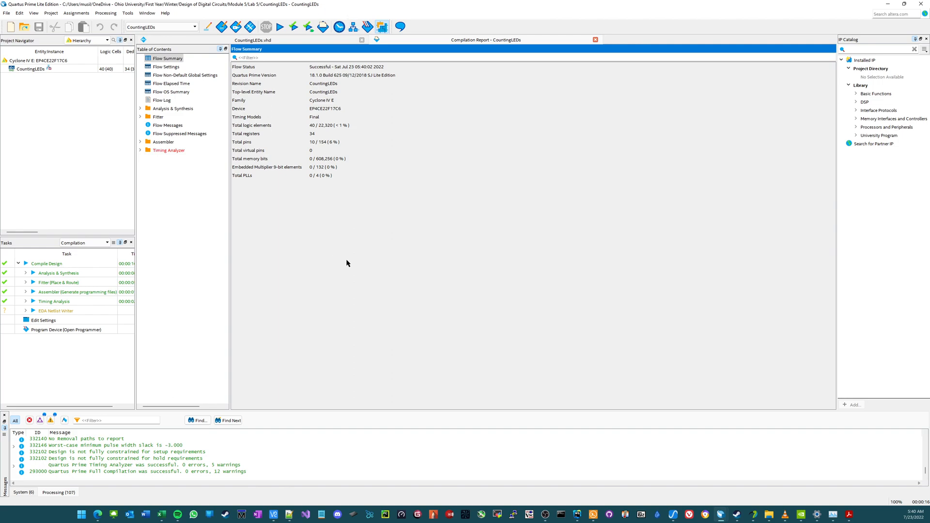
double_click(49, 311)
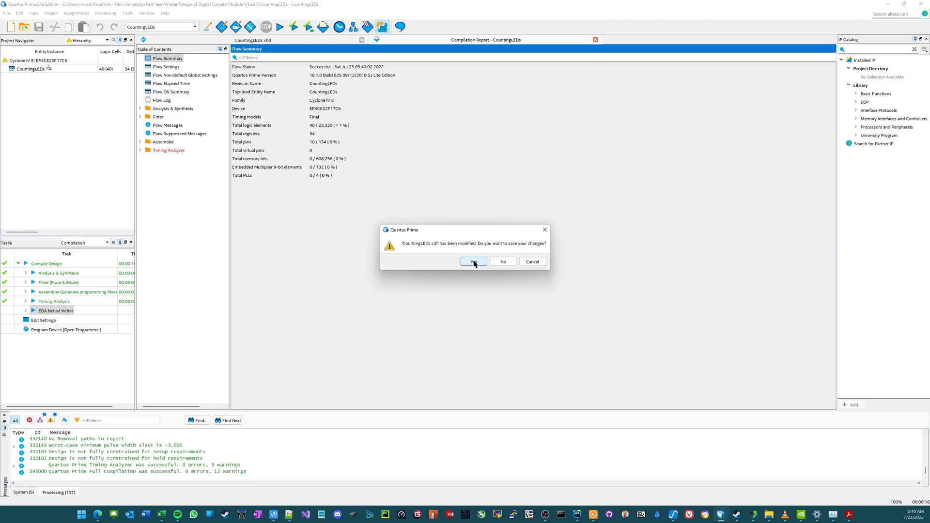
left_click(474, 262)
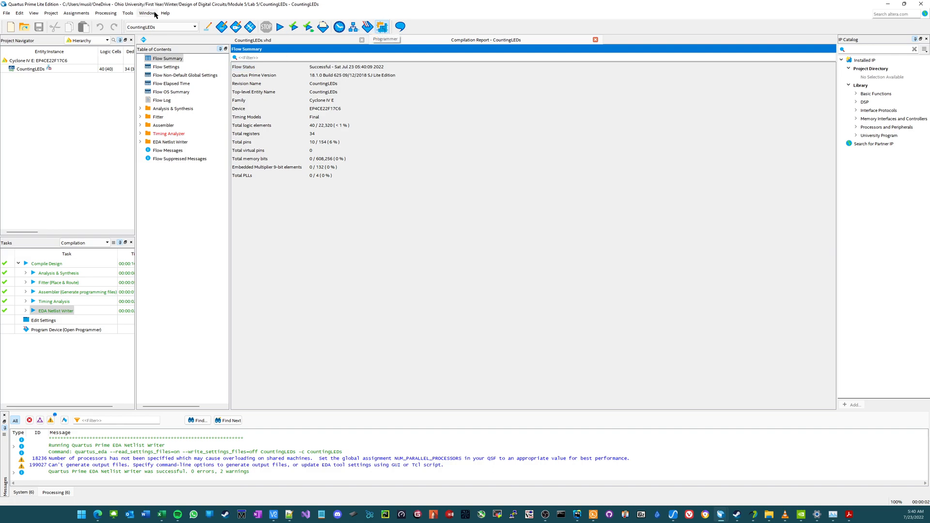
Open the Pin Planner for the CountingLEDs project, move its window onto the main screen and maximize it
left_click(51, 13)
mouse_move(50, 14)
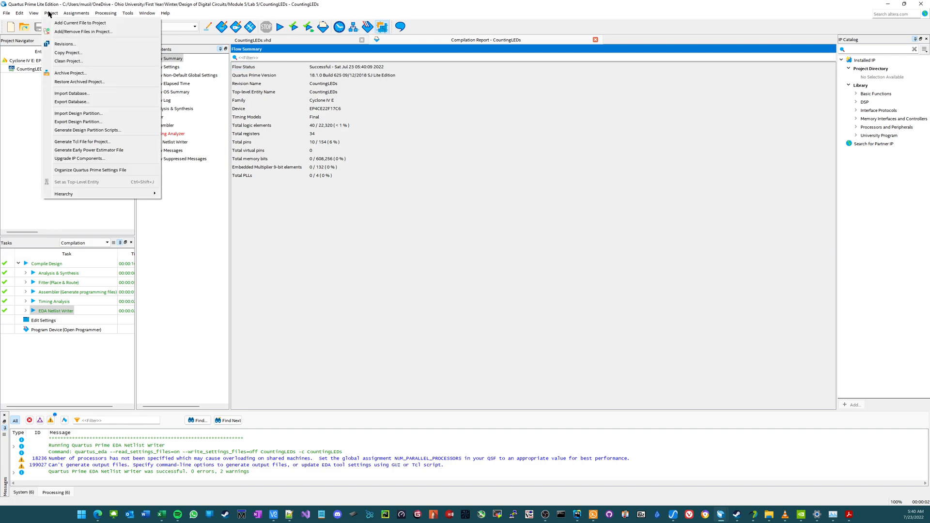
mouse_move(134, 17)
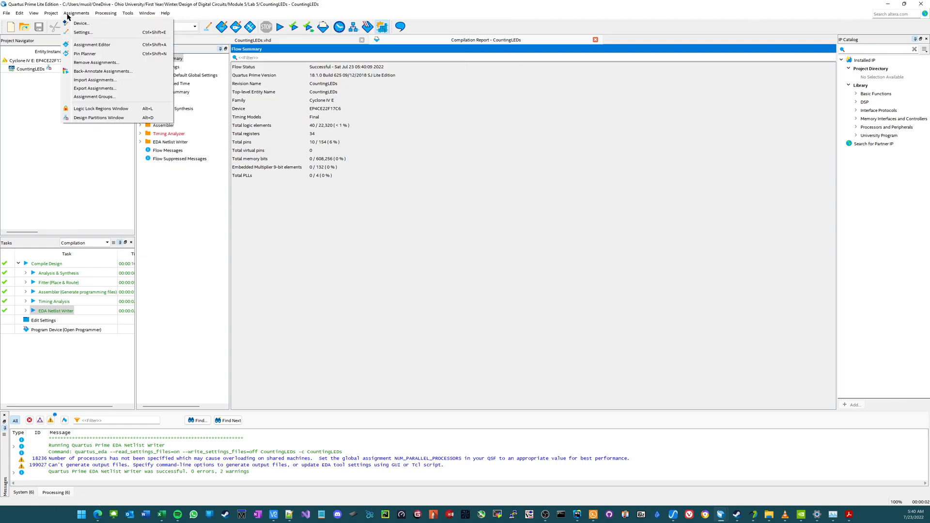
left_click(80, 45)
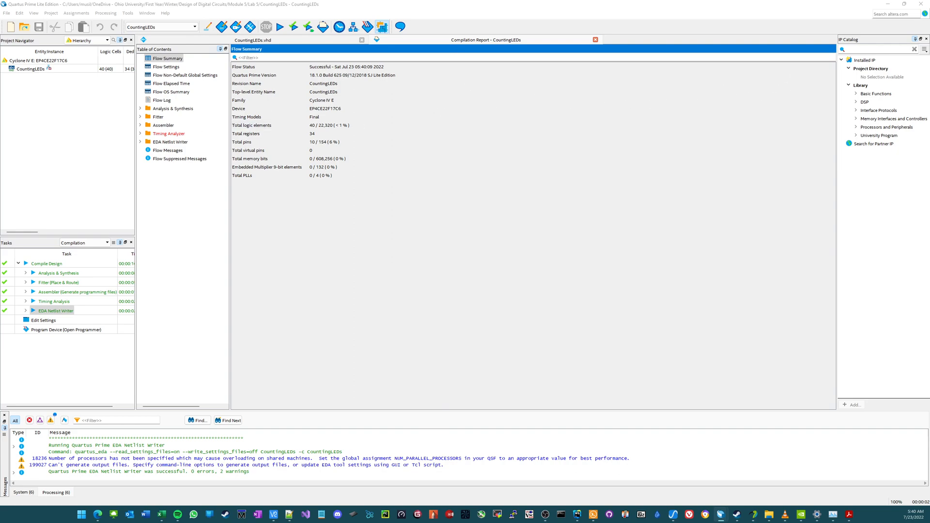
left_click_drag(929, 112, 557, 110)
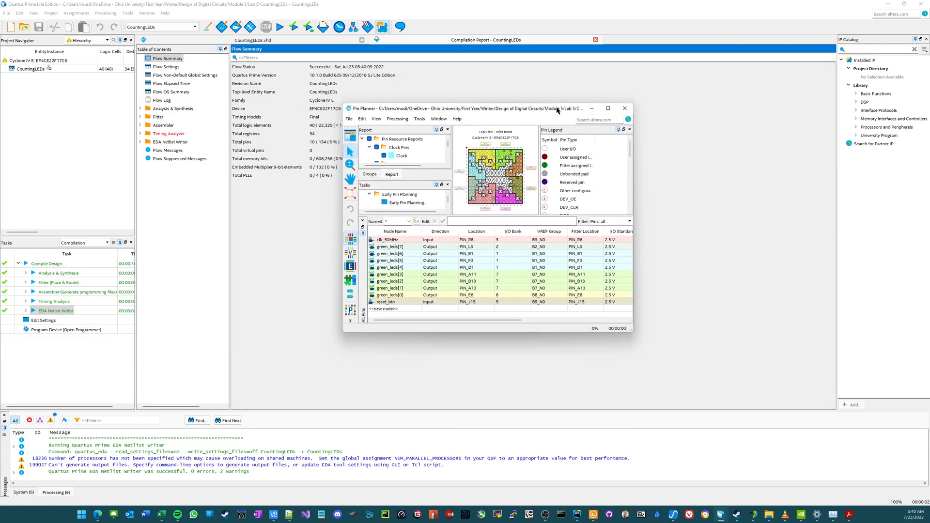
left_click(608, 109)
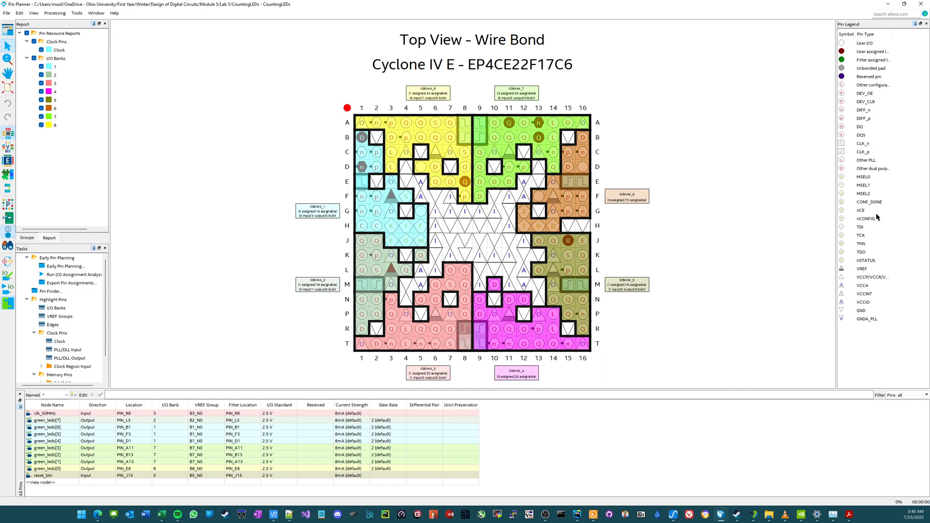
Bring up the DE0-Nano user manual beside the Pin Planner and go to the Figure 2-3 block diagram on page 9
left_click(849, 515)
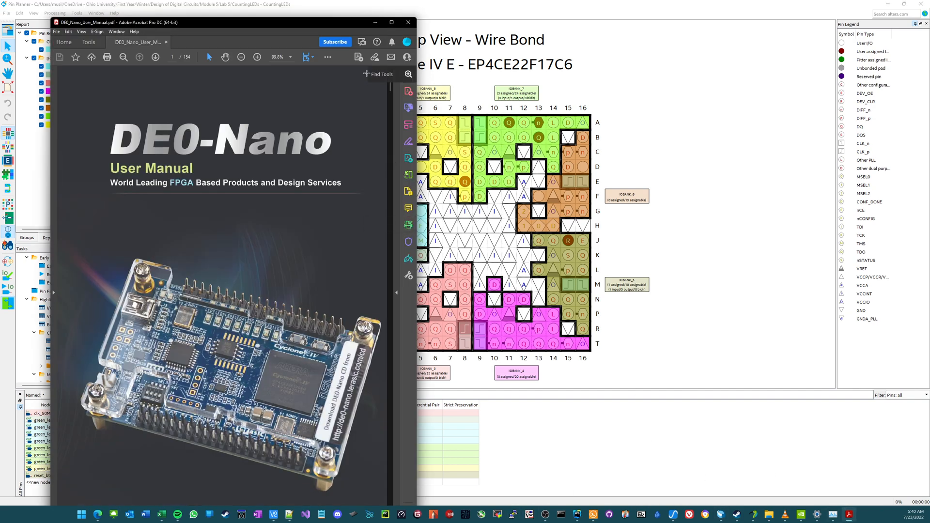
left_click_drag(390, 84, 386, 107)
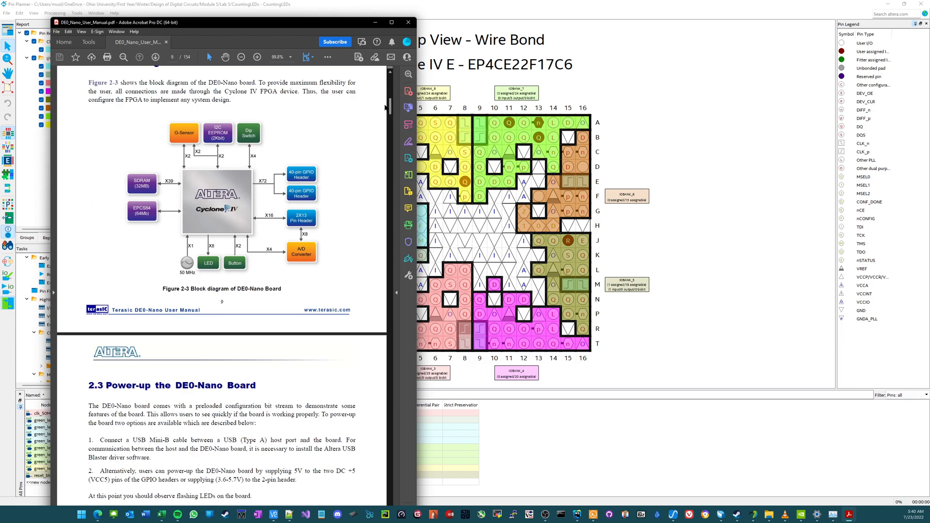
left_click_drag(282, 23, 239, 16)
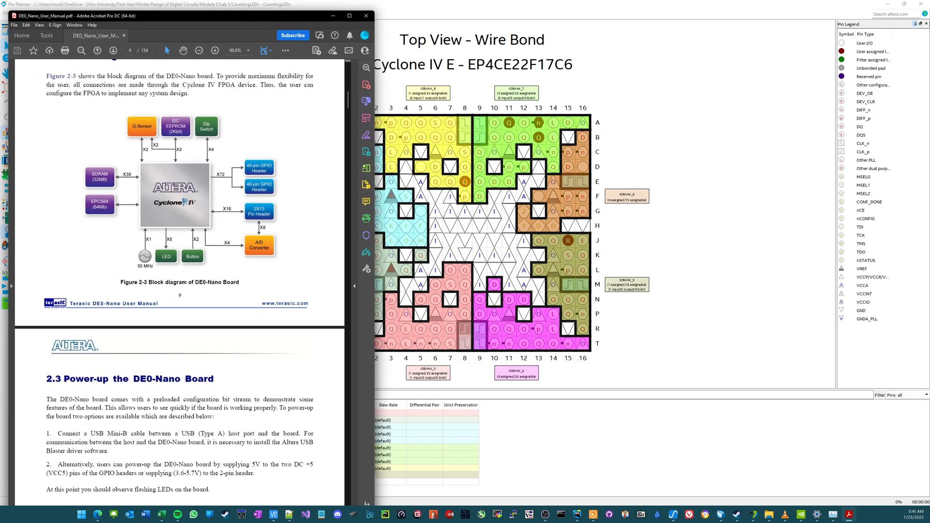
left_click(879, 7)
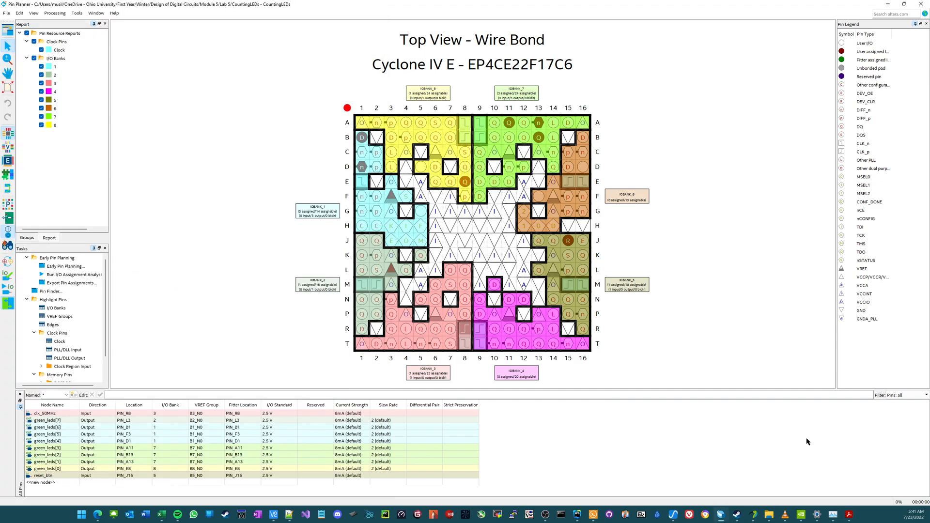
left_click(849, 514)
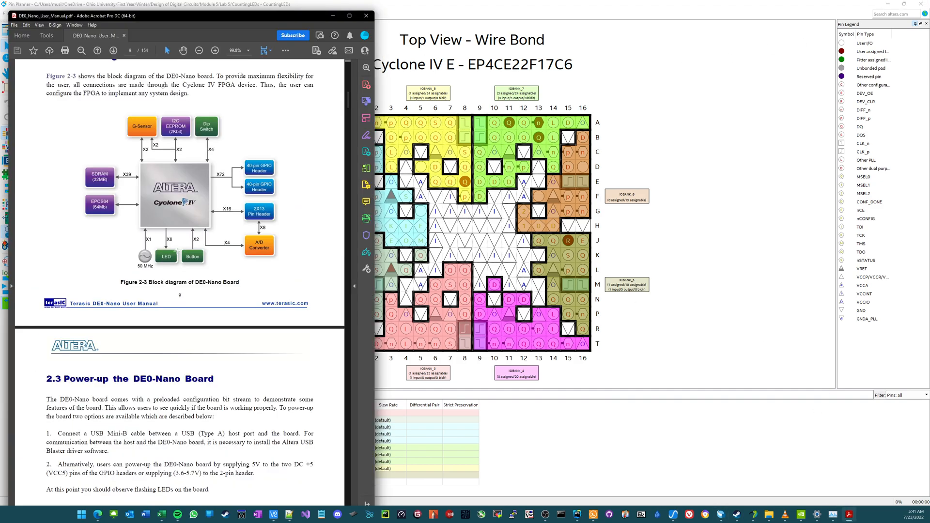
Examine the DE0-Nano board layout in Figure 2-1 and the board photograph in Figure 1-1 of the manual
scroll(177, 250, "up", 10)
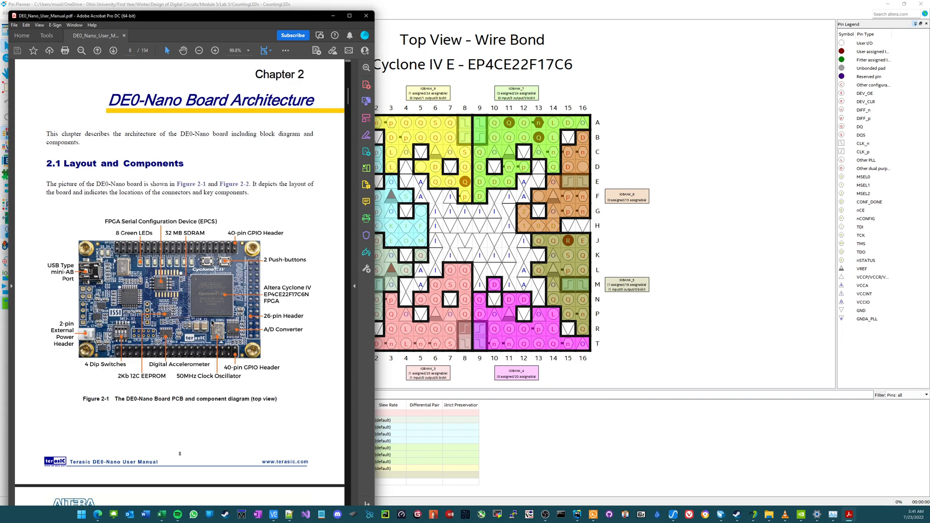
scroll(212, 323, "up", 5, "ctrl")
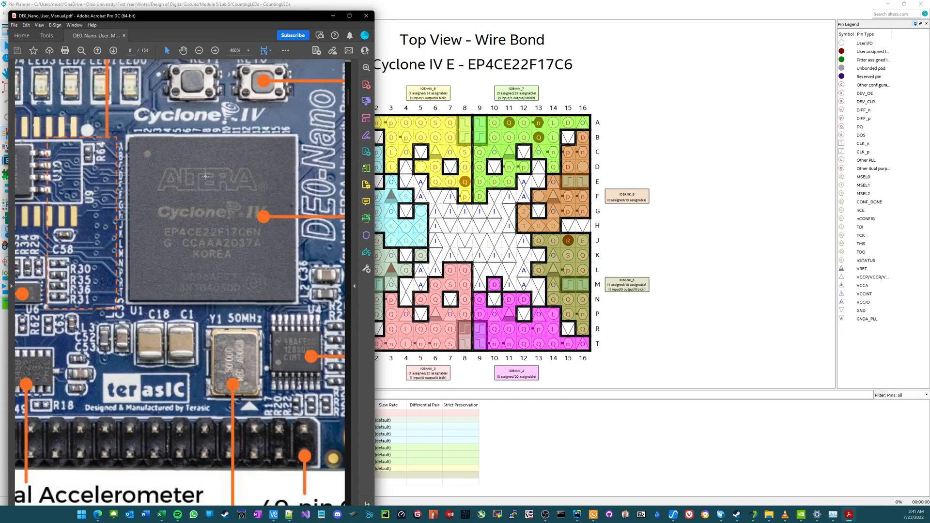
scroll(220, 223, "down", 5, "ctrl")
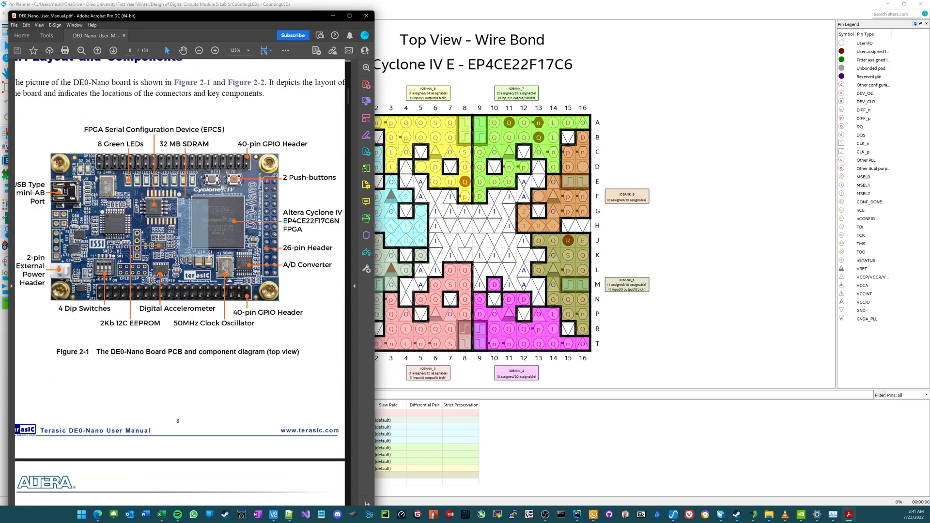
scroll(272, 271, "down", 15)
scroll(271, 270, "up", 20)
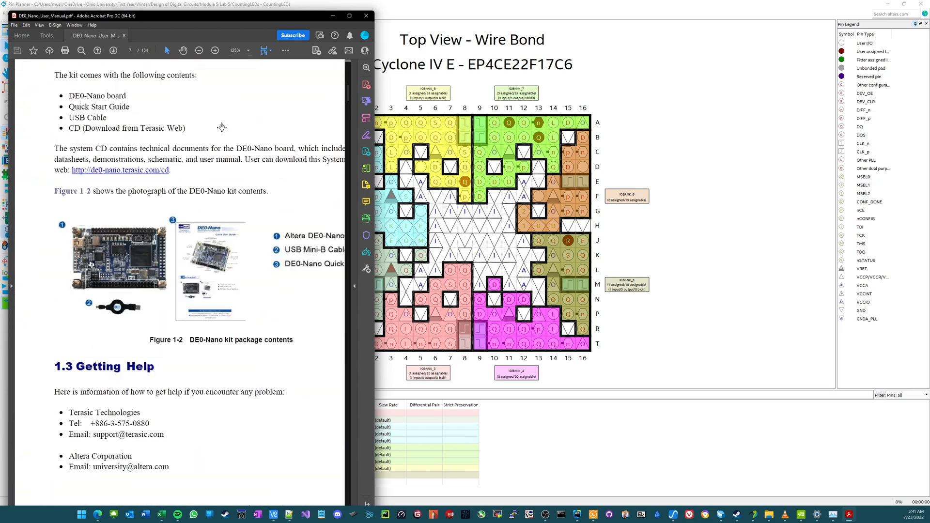
scroll(256, 314, "down", 2, "ctrl")
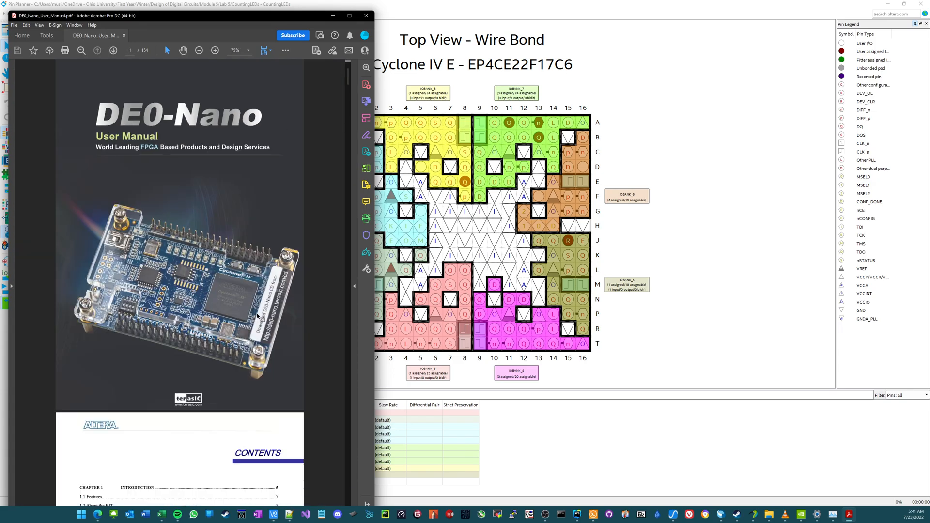
scroll(257, 187, "up", 1, "ctrl")
mouse_move(347, 75)
left_mouse_down()
mouse_move(347, 110)
mouse_move(347, 64)
mouse_move(342, 88)
left_mouse_up()
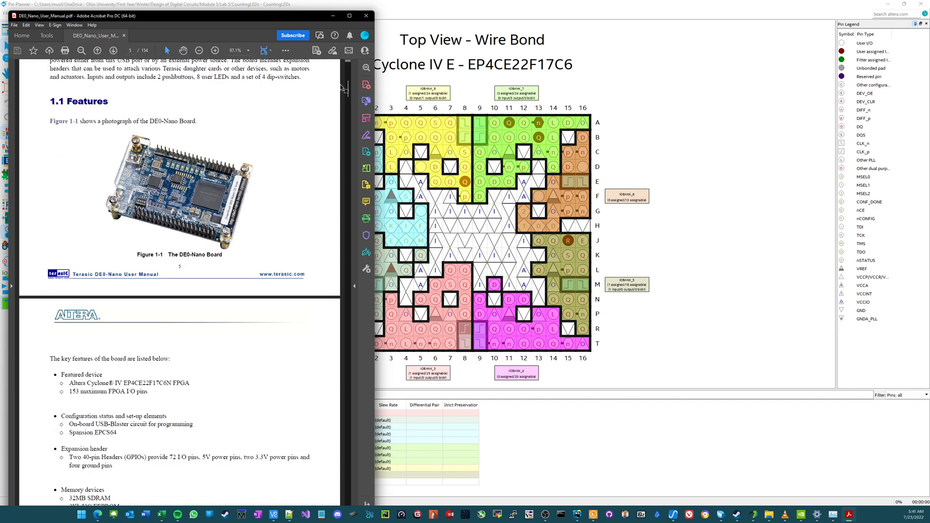
scroll(235, 186, "up", 2, "ctrl")
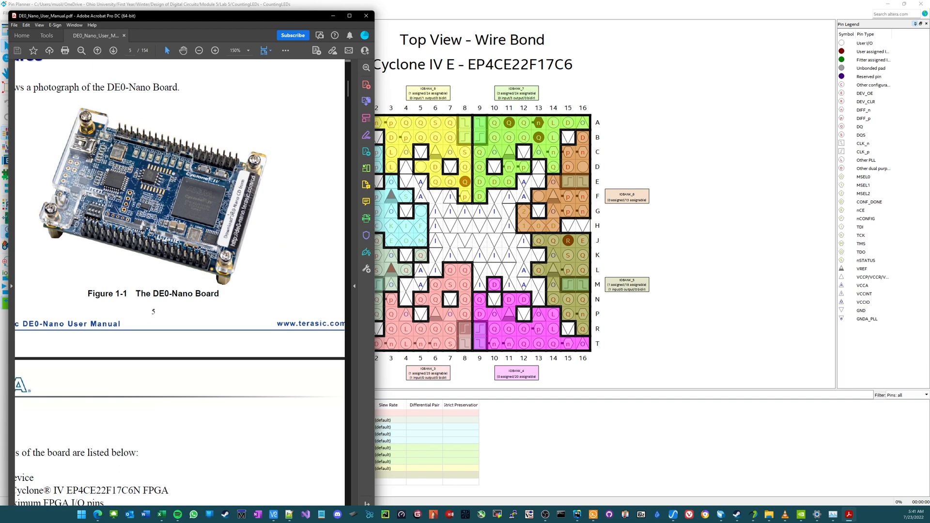
scroll(222, 149, "up", 3)
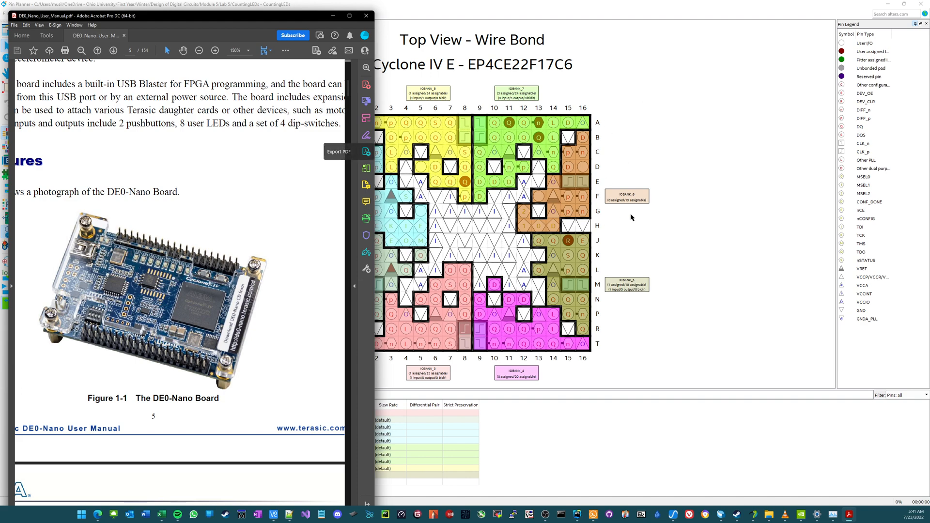
Select pin E8 in the Pin Planner's package view, and bring the DE0-Nano manual back to the front
left_click(475, 228)
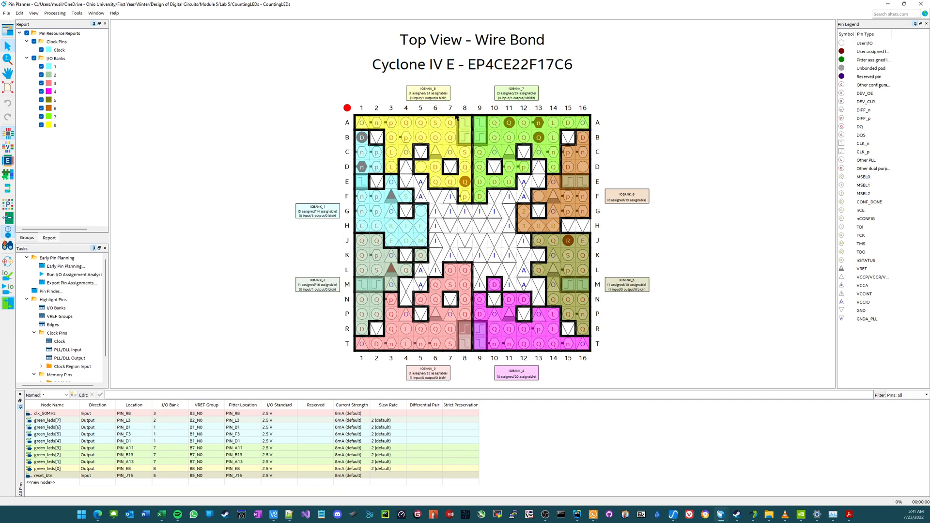
left_click(361, 182)
left_click(461, 185)
left_click(848, 514)
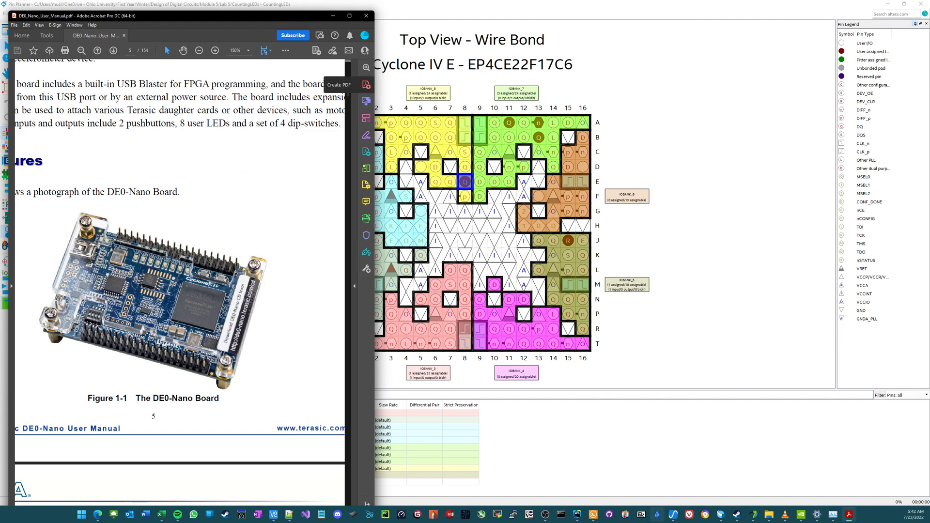
Show the DSView logic analyzer capture, minimize it, and select the board photograph in Figure 1-1 of the manual
key("alt+Tab")
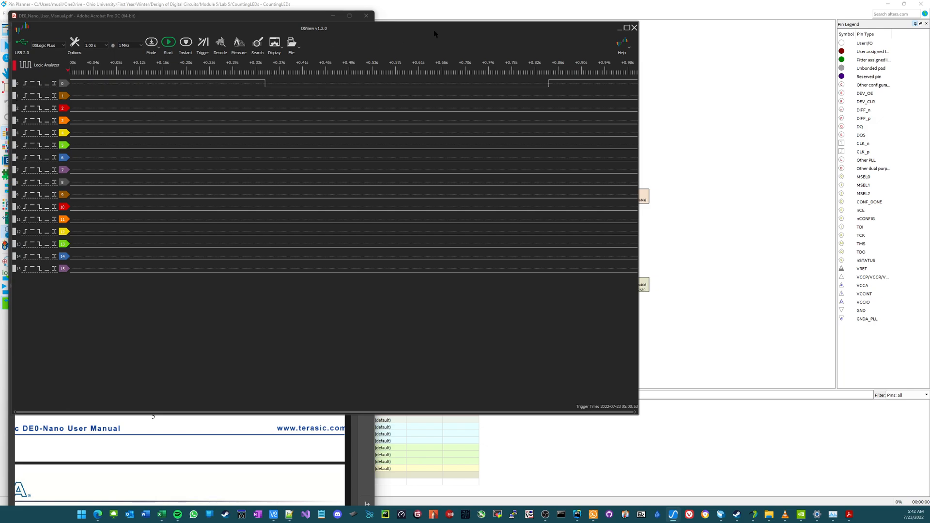
left_click(623, 29)
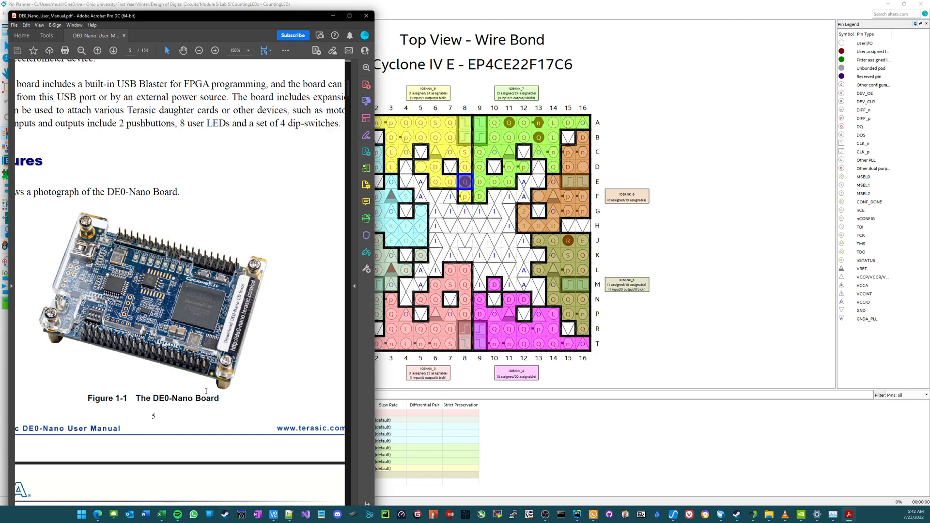
left_click(149, 275)
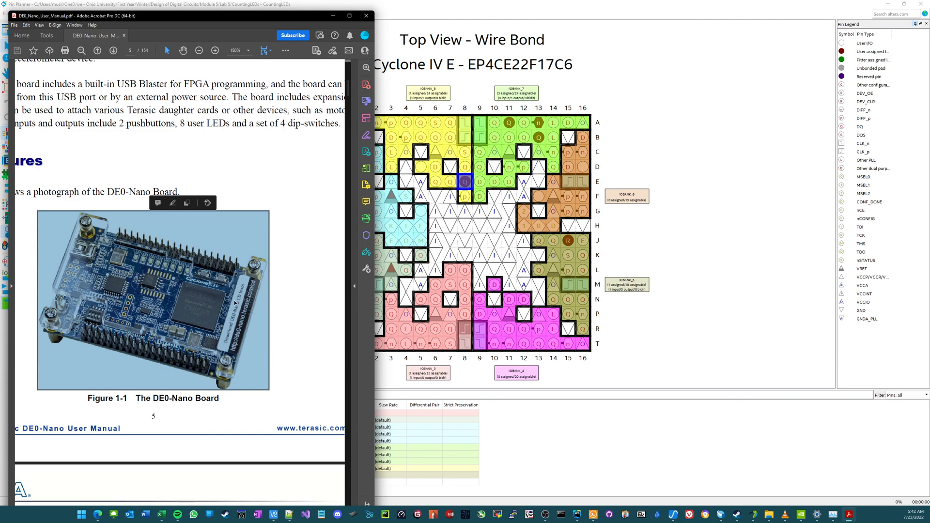
Deselect the board photograph and review the list of the board's key features on page 6 of the manual
left_click(275, 276)
scroll(276, 276, "down", 1)
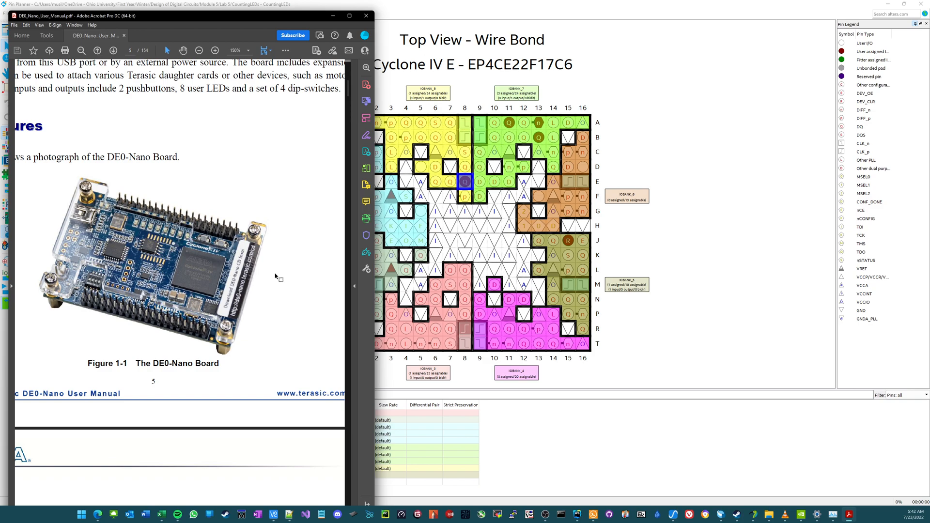
scroll(276, 276, "down", 10)
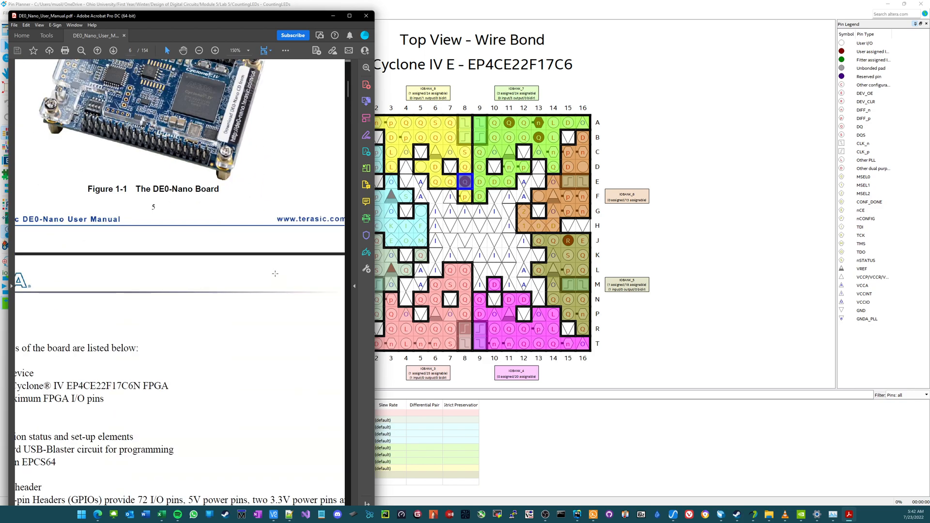
scroll(155, 274, "down", 4, "ctrl")
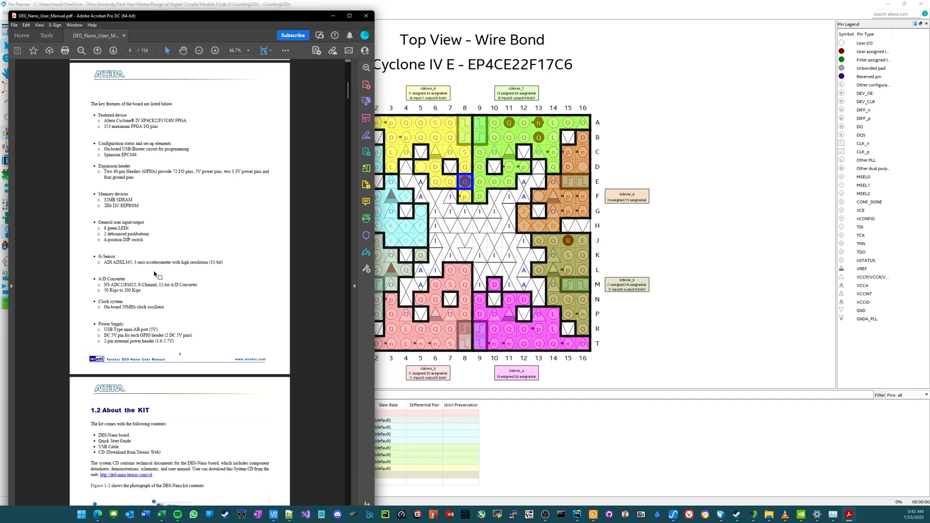
scroll(125, 264, "up", 2, "ctrl")
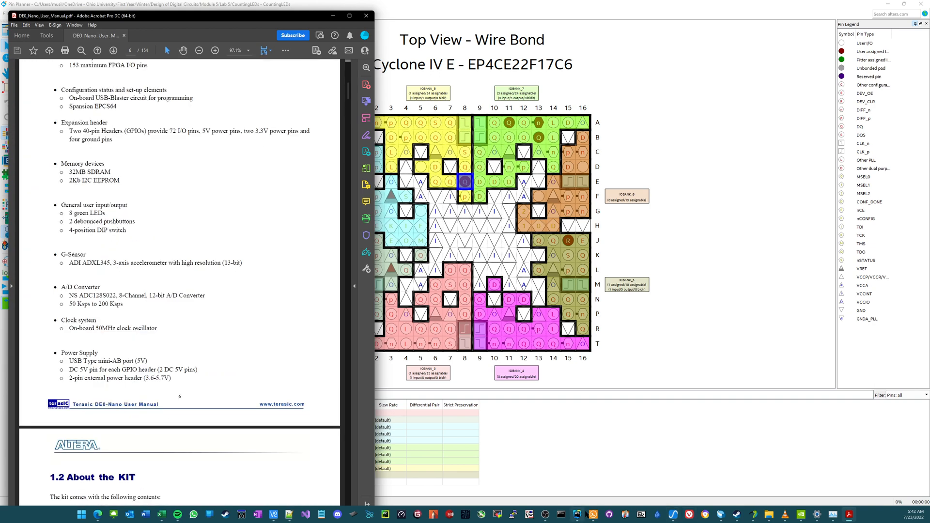
Switch to the File Explorer window showing the Winter folder and open its Design of Digital Circuits folder
left_click(769, 514)
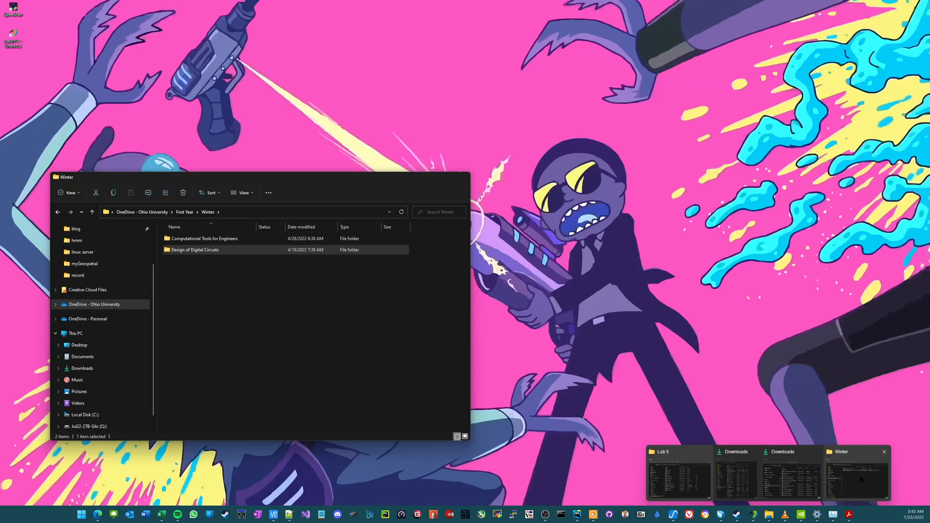
left_click(861, 480)
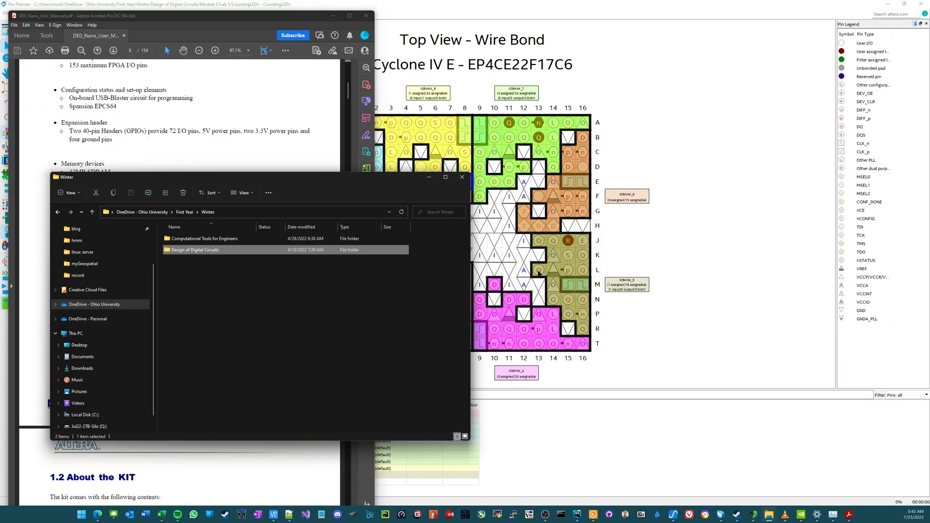
double_click(249, 256)
scroll(203, 349, "down", 3)
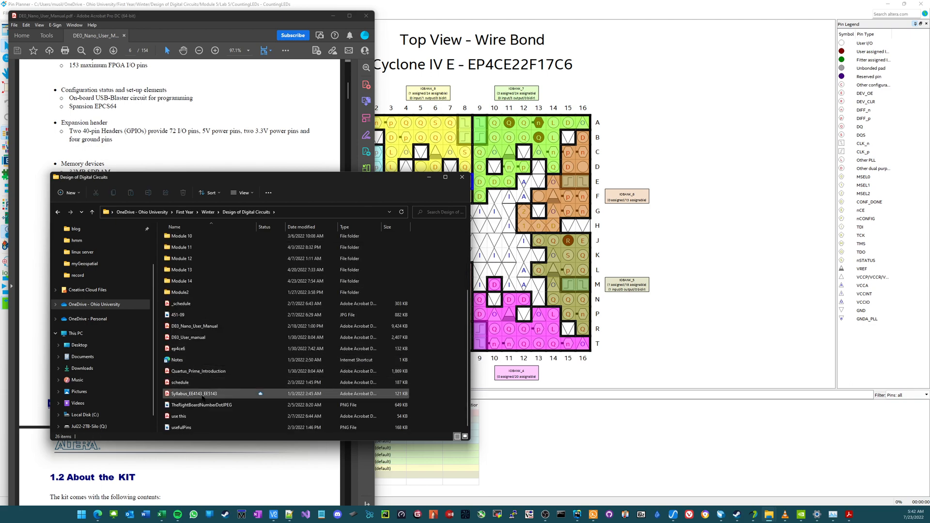
left_click(199, 417)
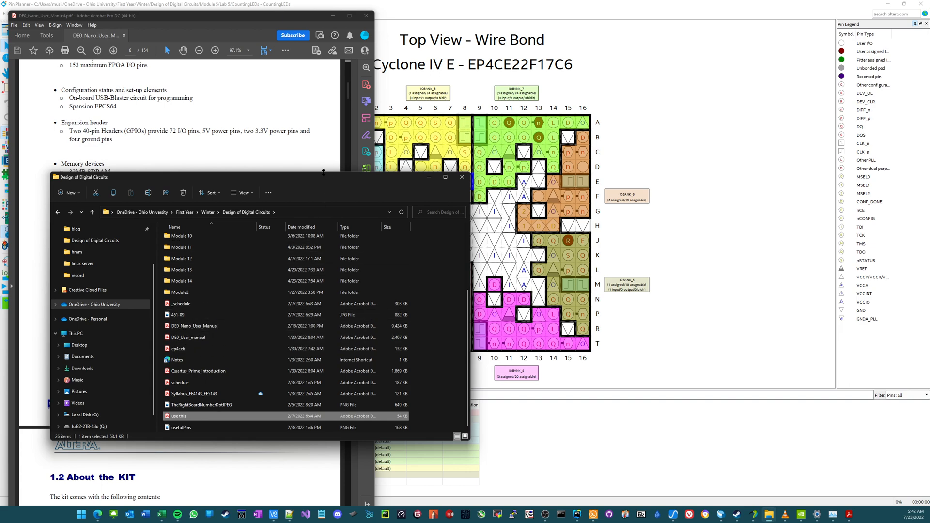
key("Return")
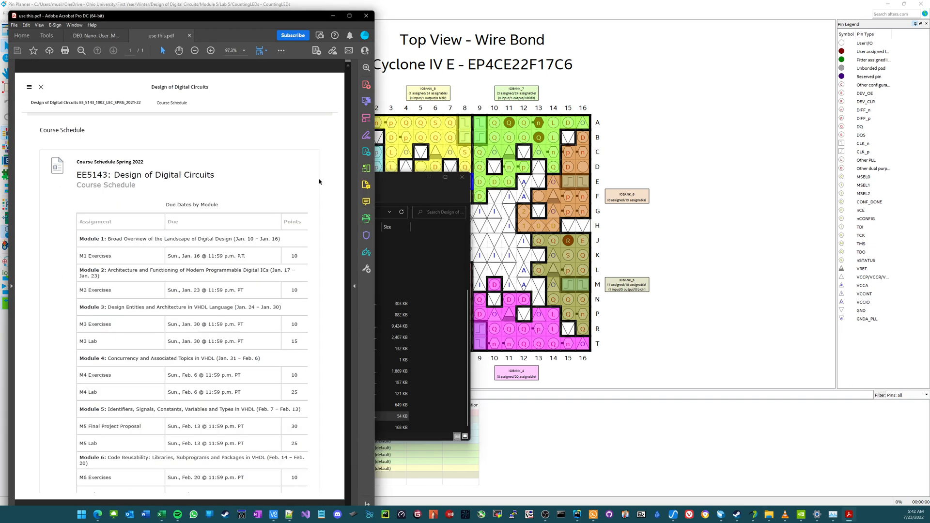
left_click(190, 35)
left_click(411, 188)
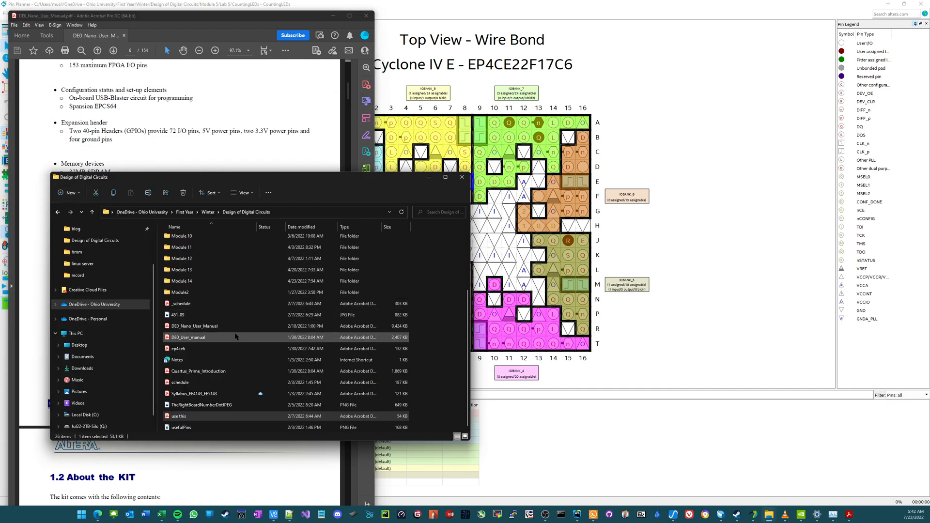
left_click(228, 348)
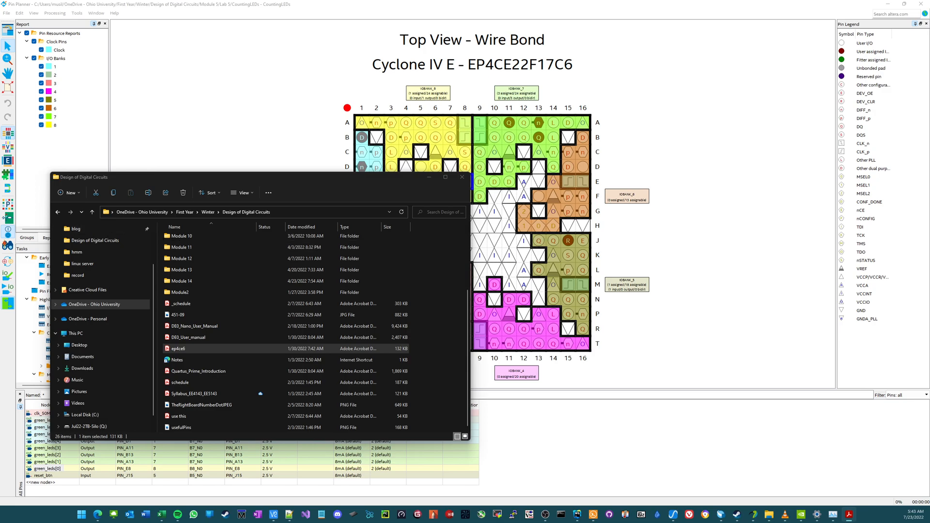
key("Return")
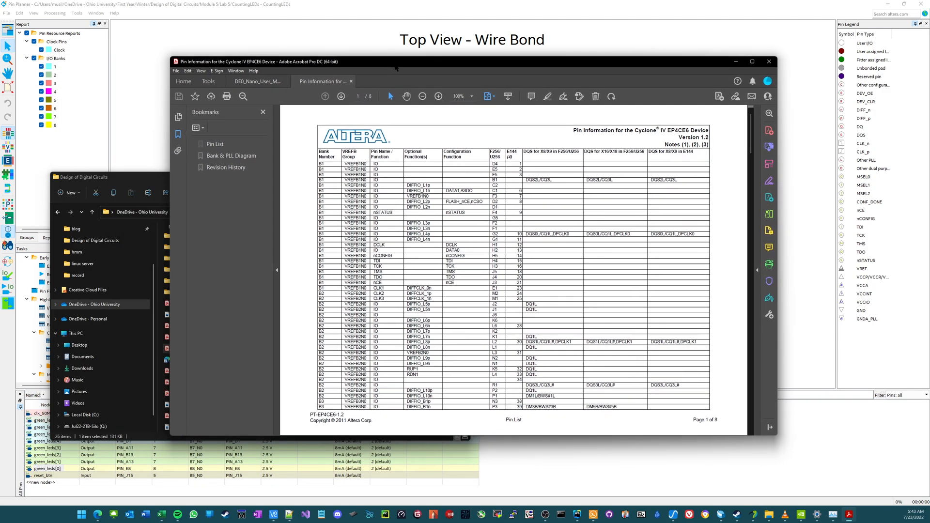
mouse_move(397, 61)
left_mouse_down()
mouse_move(399, 8)
mouse_move(404, 54)
left_mouse_up()
scroll(443, 204, "up", 1, "ctrl")
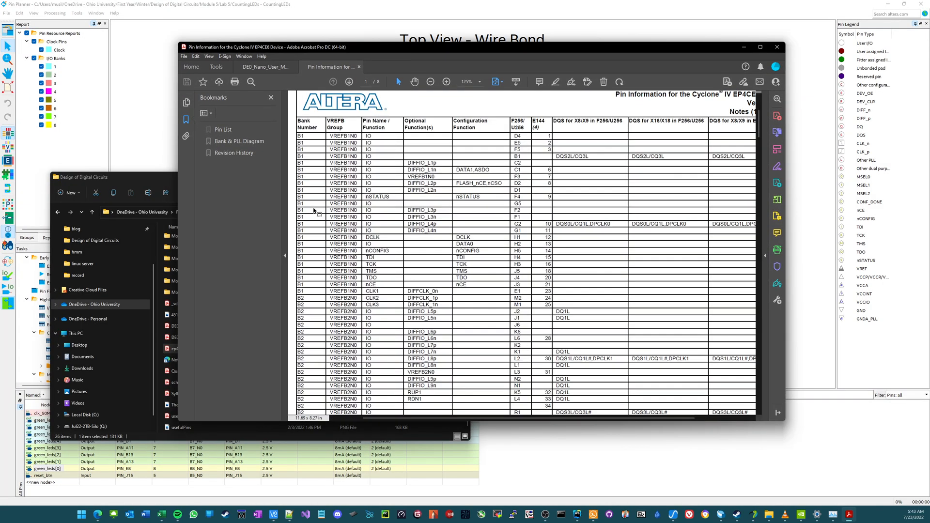
left_click(285, 255)
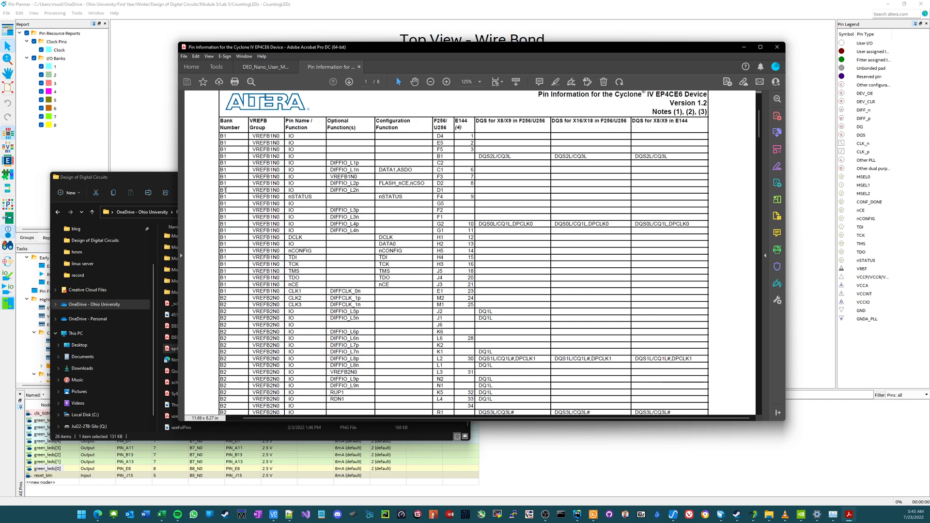
scroll(270, 178, "up", 1)
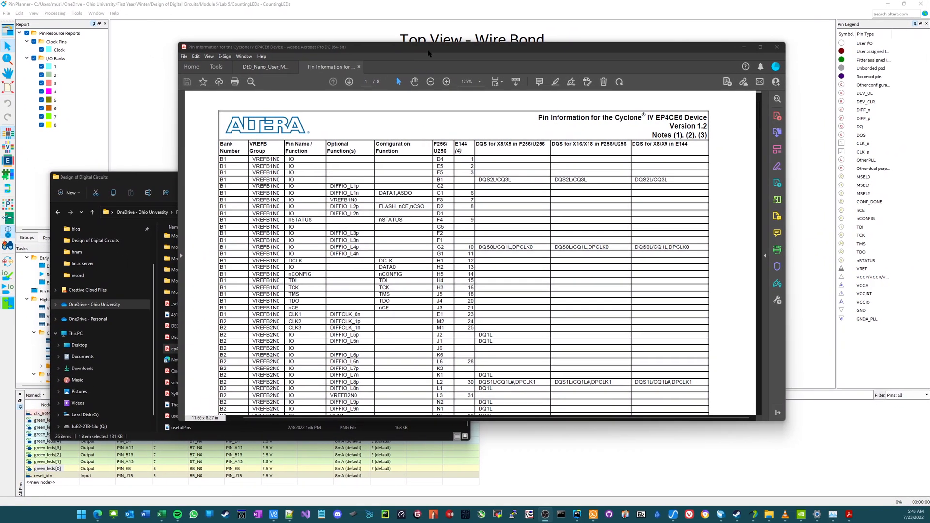
left_click_drag(423, 50, 421, 88)
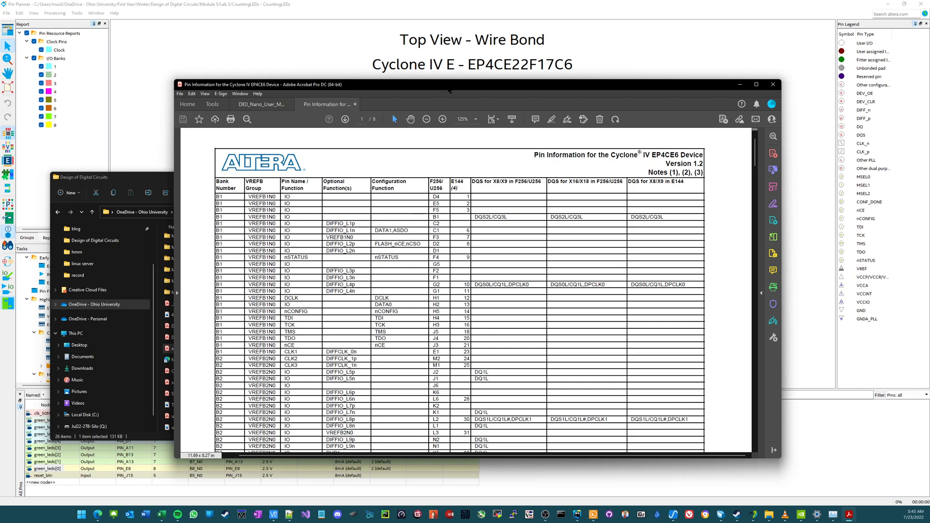
mouse_move(449, 91)
left_mouse_down()
mouse_move(418, 185)
mouse_move(448, 82)
left_mouse_up()
Look through the Cyclone IV EP4CE6 pin list as far as page 3, and close the document
scroll(429, 176, "down", 3)
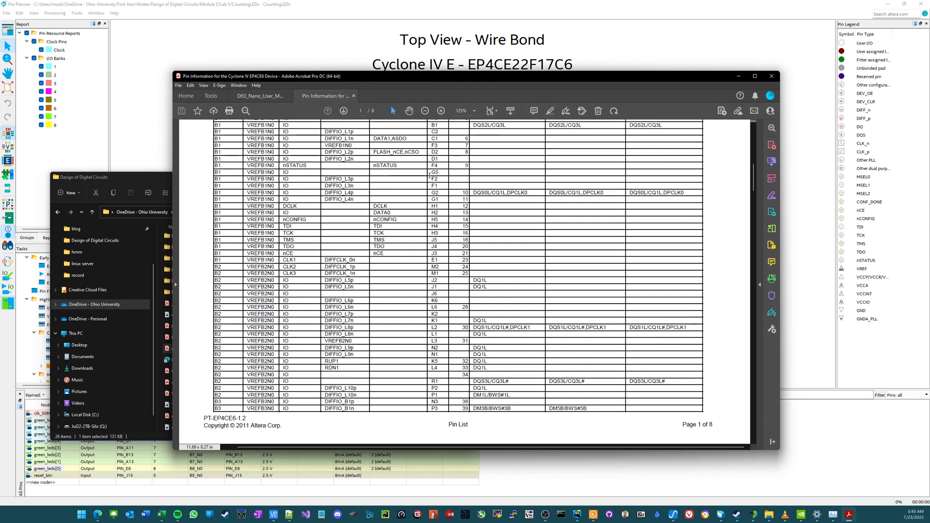
scroll(429, 175, "down", 15)
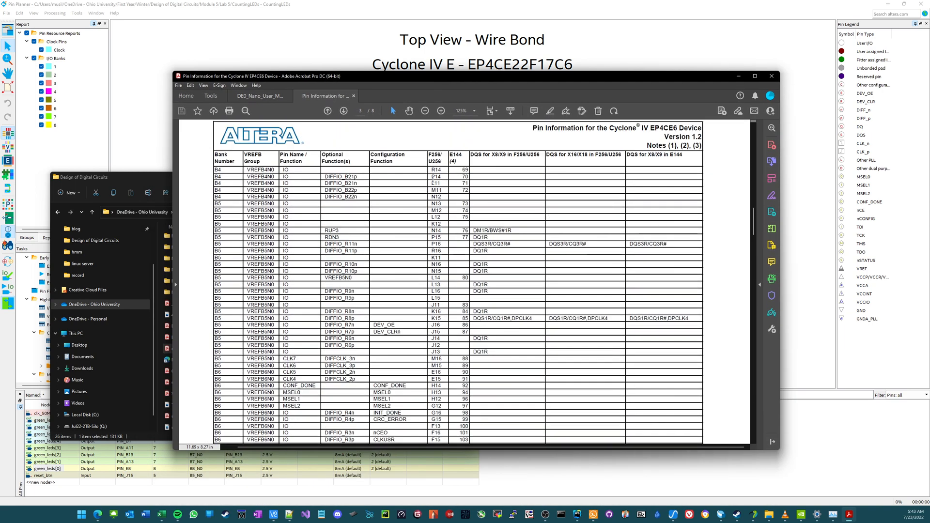
scroll(433, 179, "up", 1)
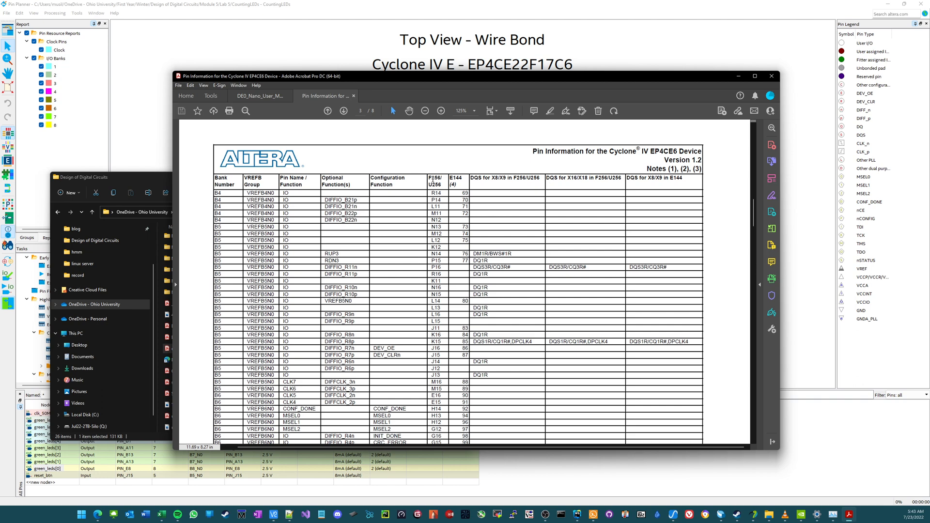
left_click(353, 96)
Look into the Final Project folder and its Code subfolder, and return to the Design of Digital Circuits file list
left_click(110, 188)
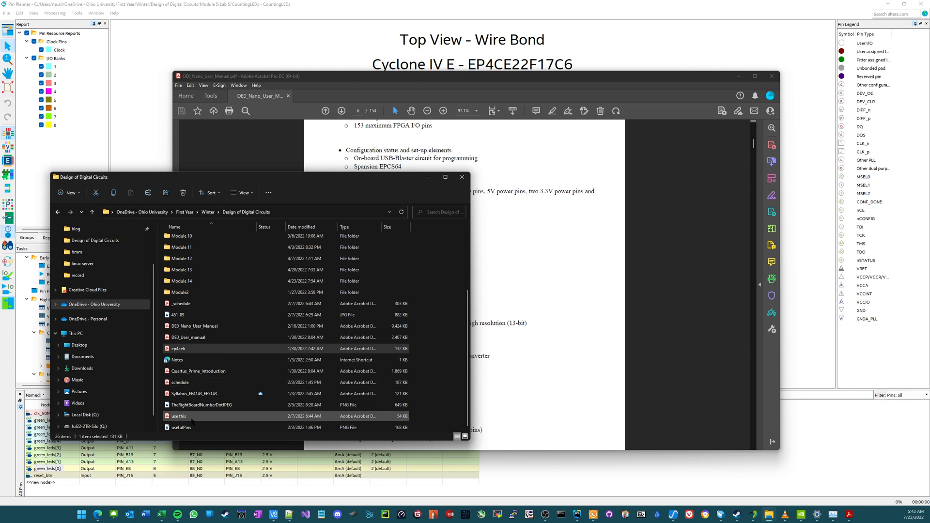
scroll(195, 279, "up", 3)
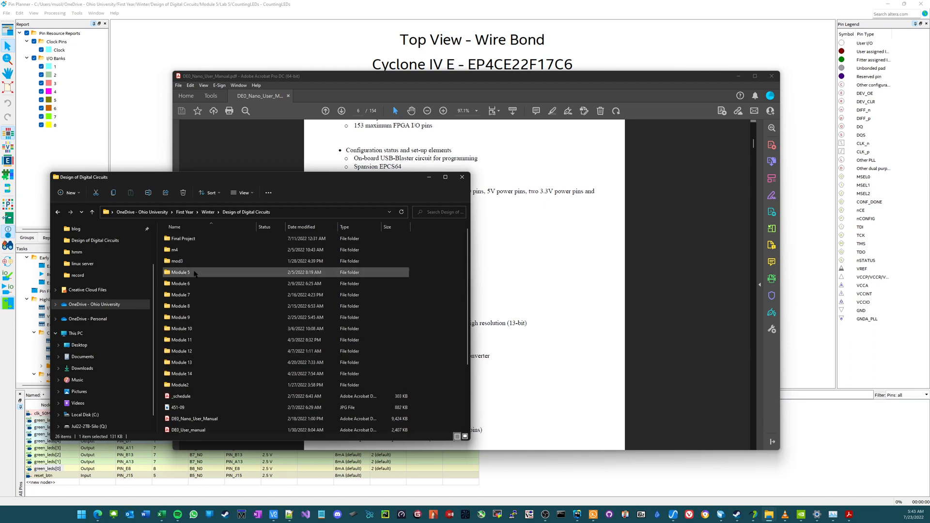
double_click(186, 239)
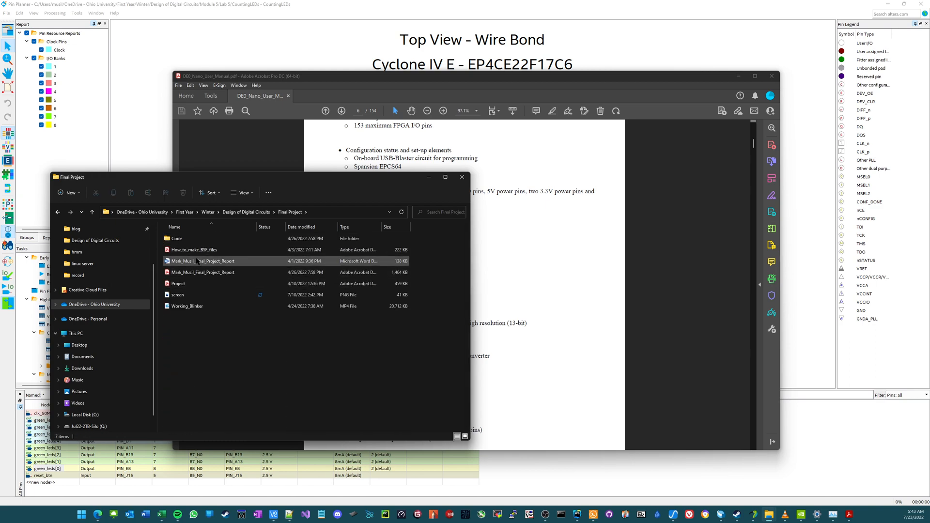
double_click(176, 239)
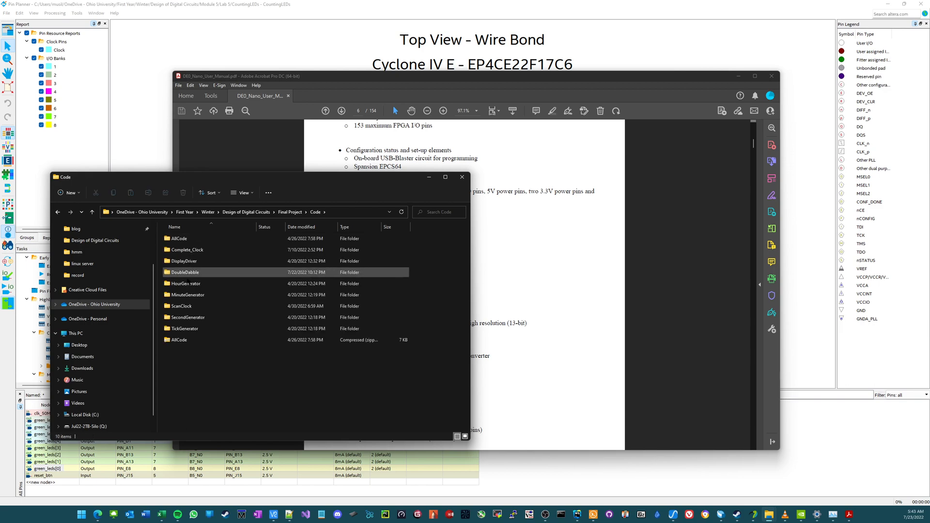
key("alt+Left")
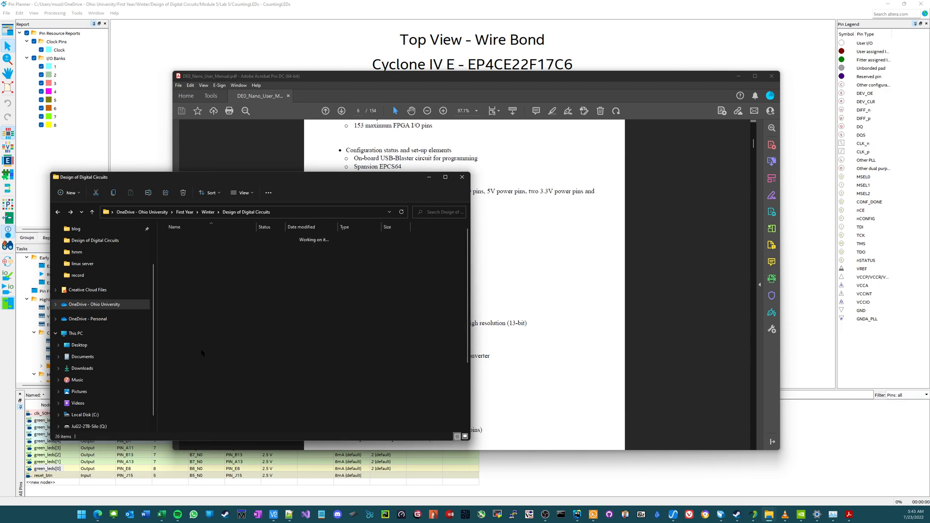
key("alt+Left")
scroll(196, 350, "down", 3)
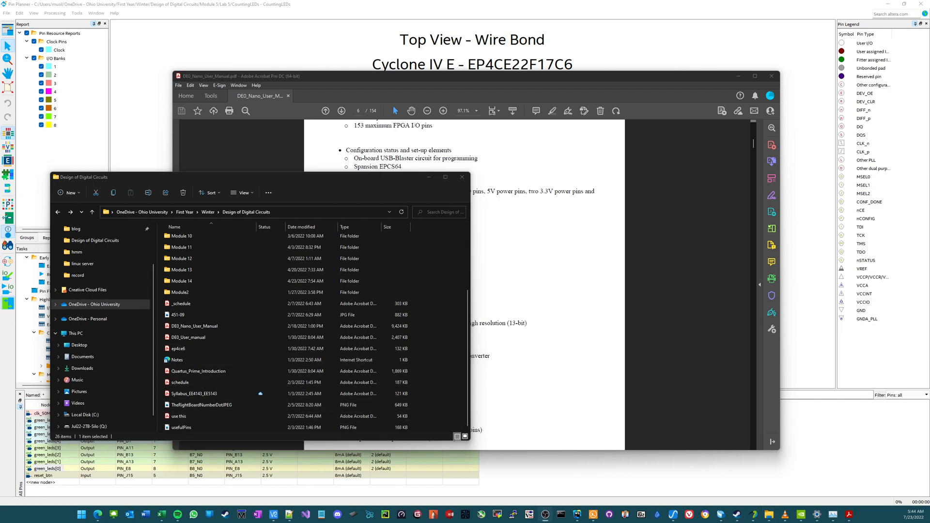
Maximize the Design of Digital Circuits folder window to view all its files, and minimize it to uncover the manual
left_click(420, 201)
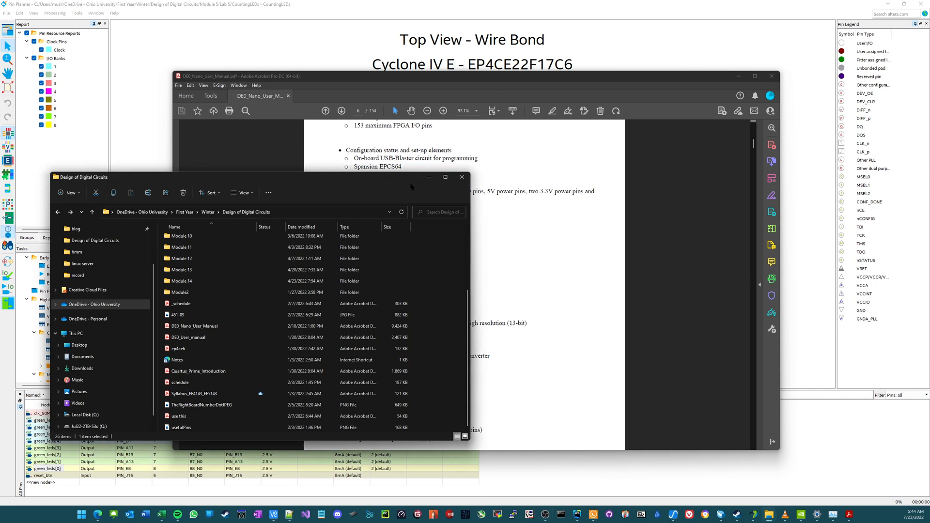
left_click(445, 177)
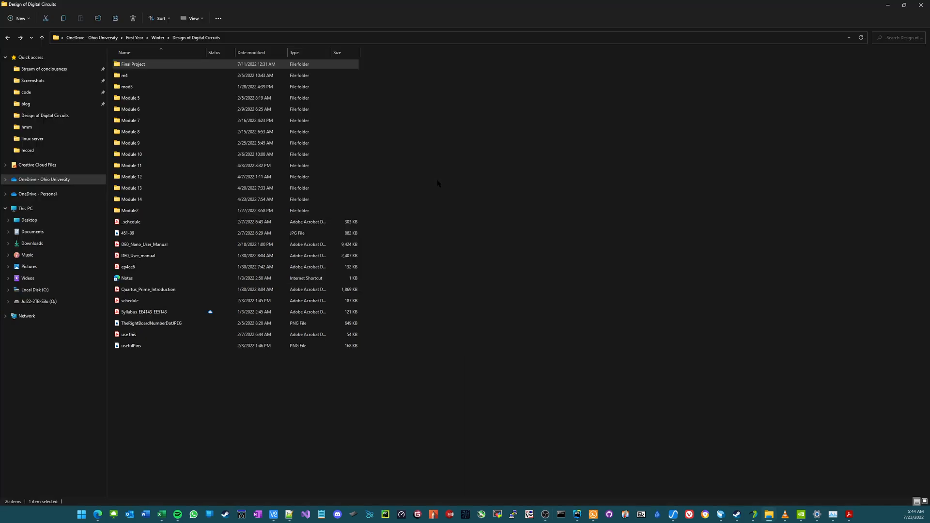
double_click(536, 3)
key("super+Down")
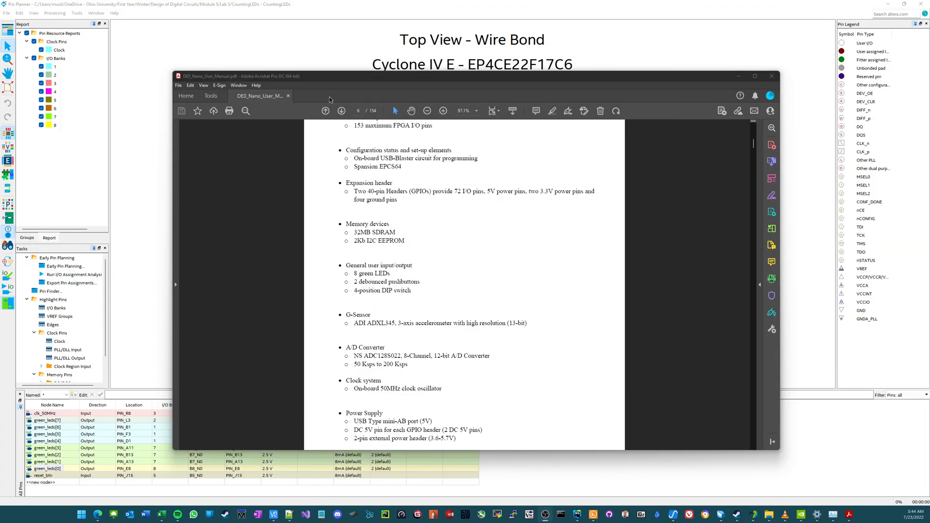
Search the DE0-Nano manual for "GPIO" and step through the matches in the Expansion Headers section
scroll(649, 297, "up", 8)
scroll(649, 298, "down", 9)
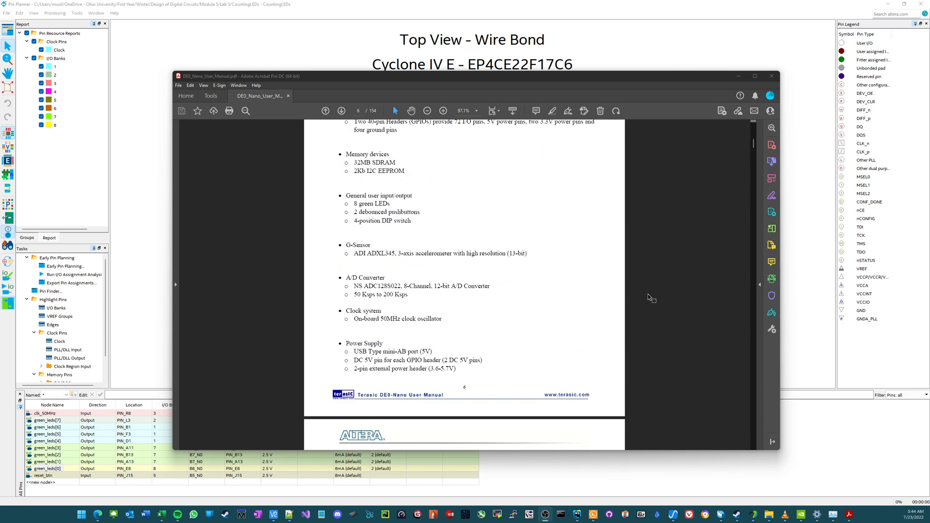
left_click_drag(753, 144, 753, 155)
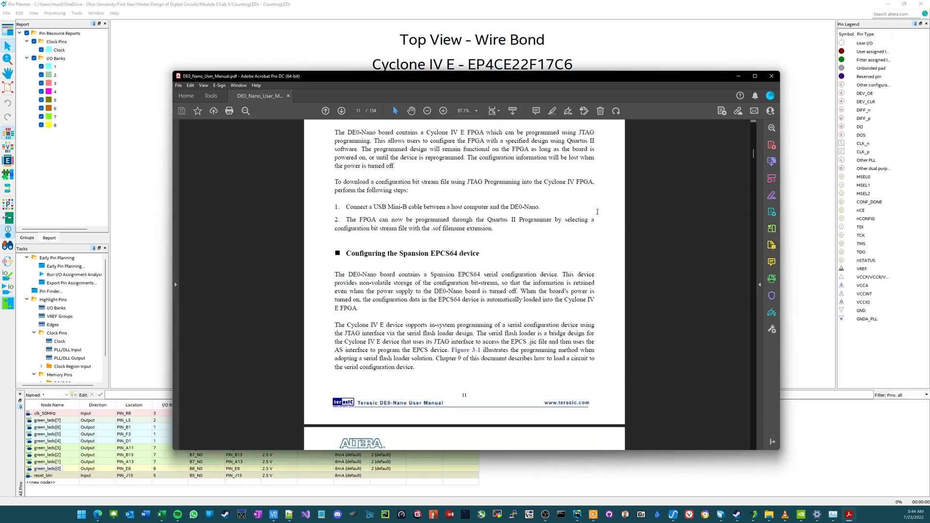
key("ctrl+f")
type("GPIO")
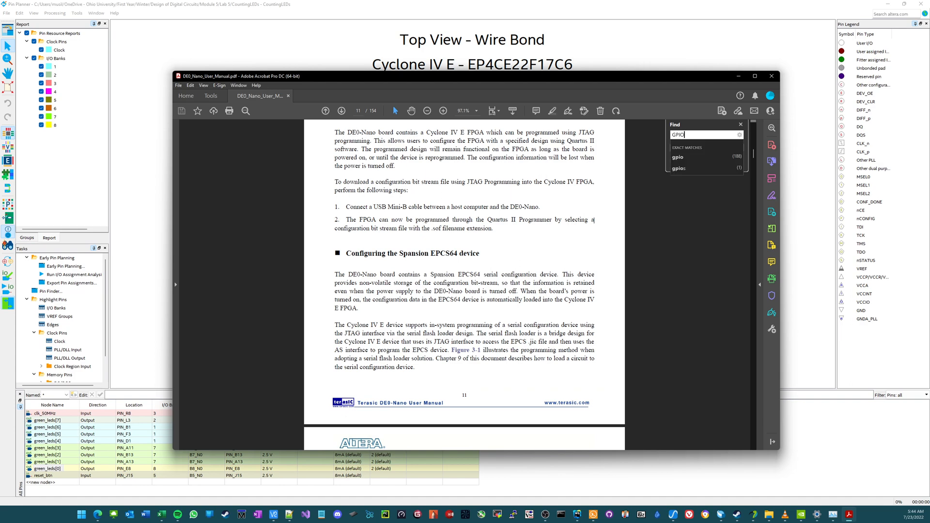
key("Return")
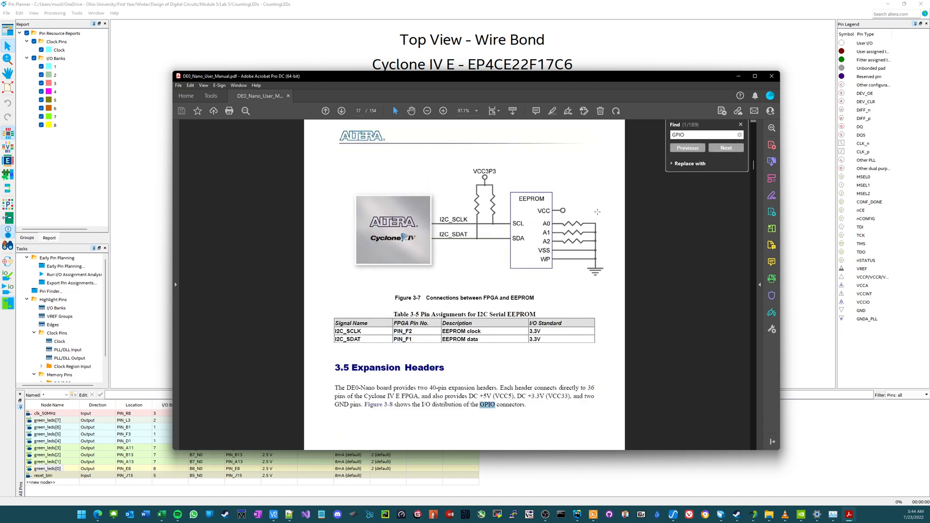
key("Return")
key("Return")
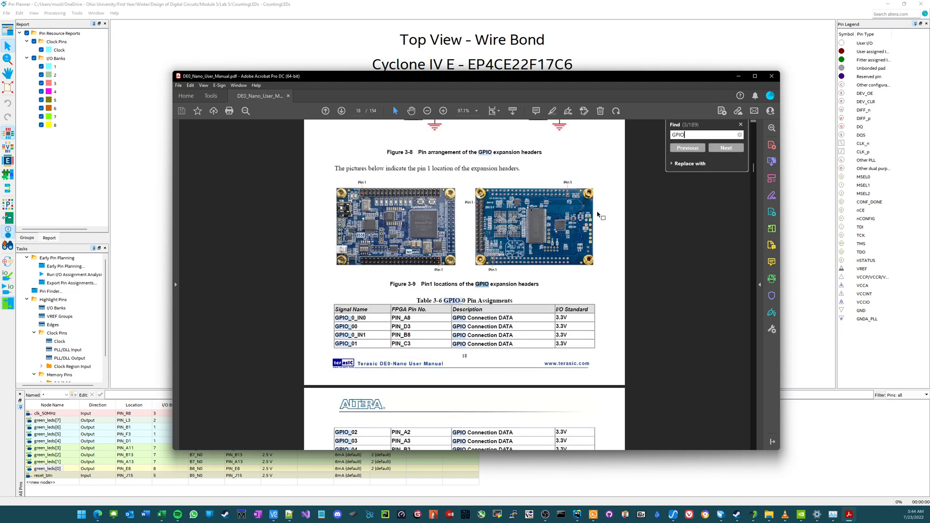
key("Return")
key("Return")
key("Return")
key("Return")
key("Return")
key("Return")
key("Return")
key("Return")
Examine the GPIO header arrangement in Figure 3-8 and the pin 1 photographs in Figure 3-9, enlarged to 200%
scroll(400, 217, "up", 4, "ctrl")
scroll(401, 219, "up", 2)
scroll(400, 219, "up", 5)
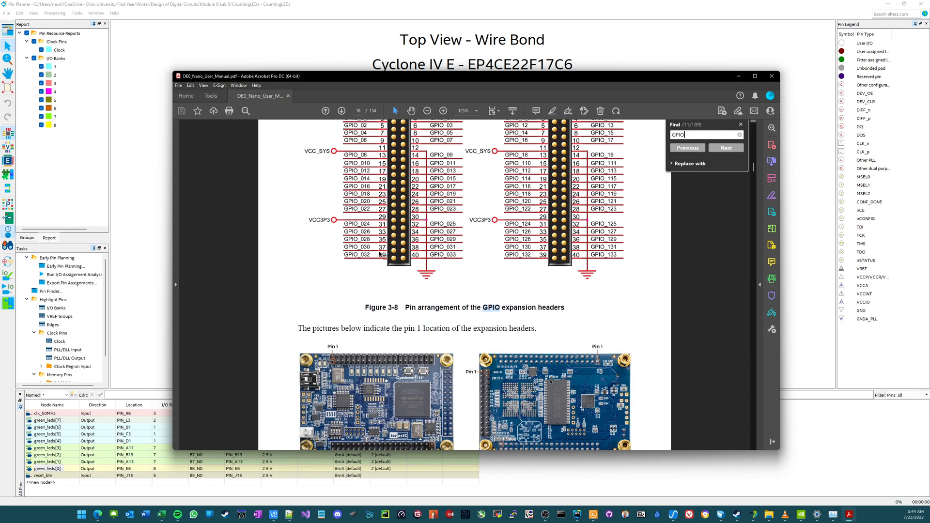
scroll(377, 345, "down", 5)
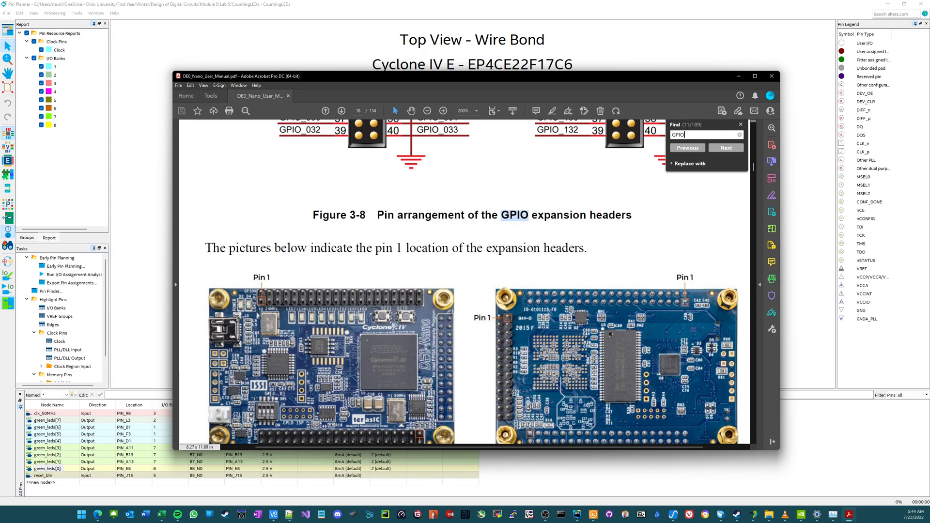
Compare the header pin arrangement in Figure 3-8 with the pin 1 photographs in Figure 3-9 at 150% zoom
scroll(356, 317, "down", 3)
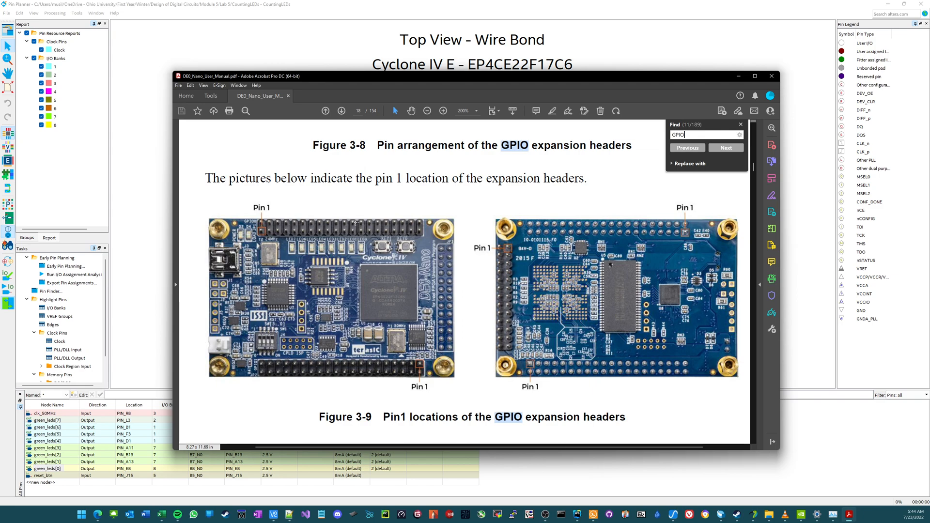
scroll(355, 229, "down", 5)
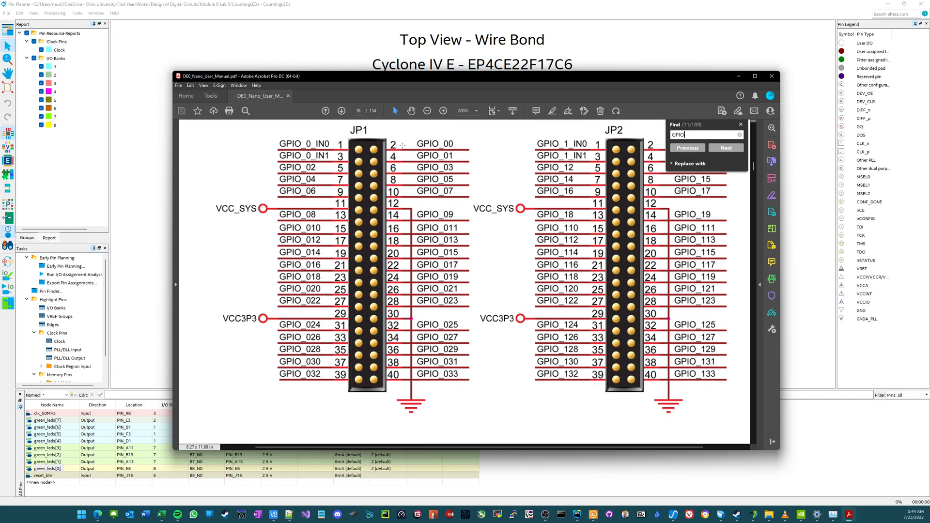
scroll(402, 145, "down", 1, "ctrl")
scroll(412, 173, "up", 3)
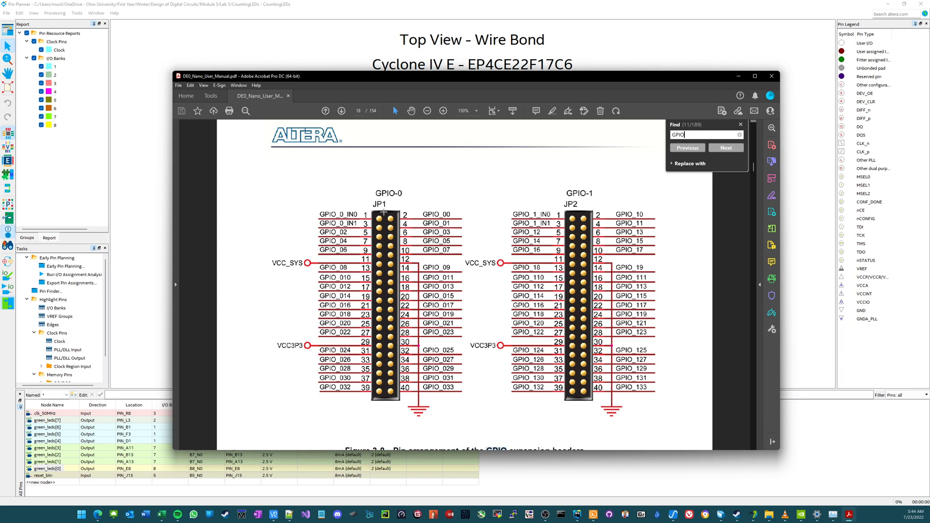
scroll(375, 206, "down", 3)
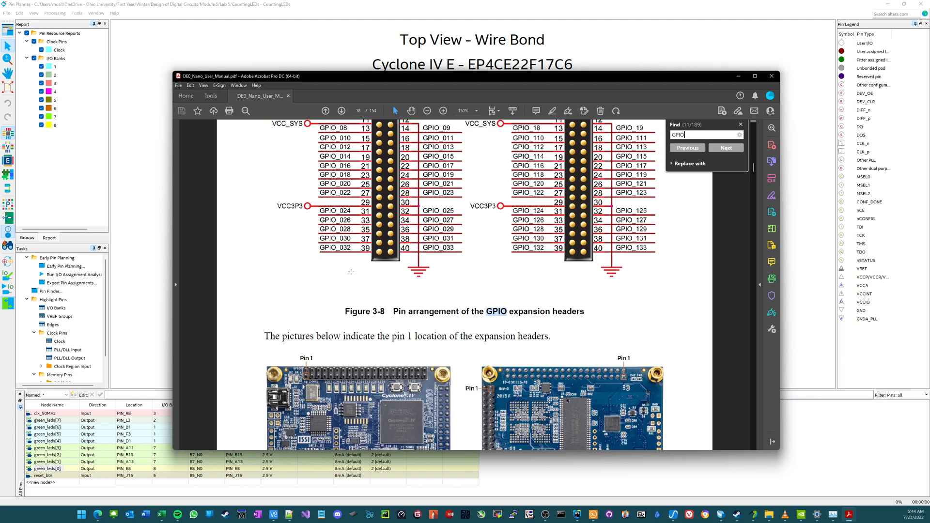
scroll(364, 207, "down", 3)
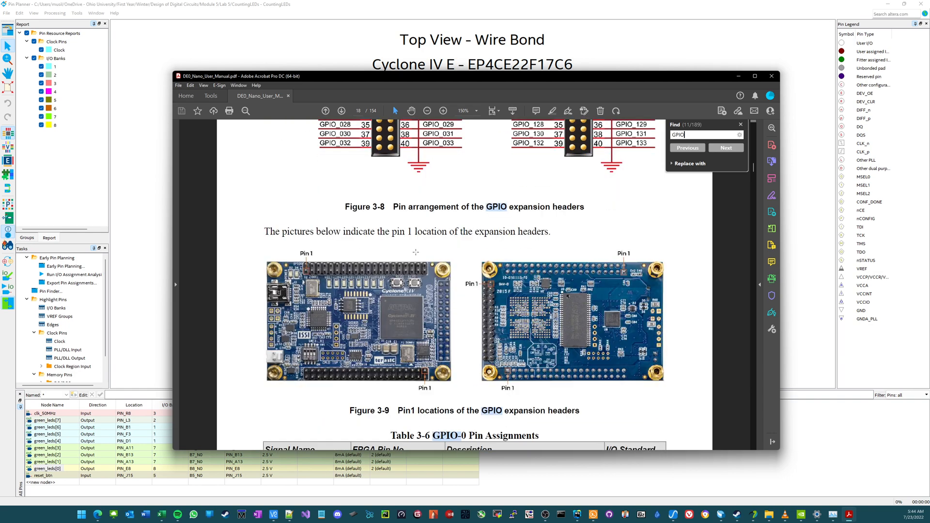
Compare the GPIO-0 assignments in Table 3-6 with Figure 3-8, and mark the GPIO_020 and GPIO_022 rows on JP1
scroll(364, 263, "down", 9)
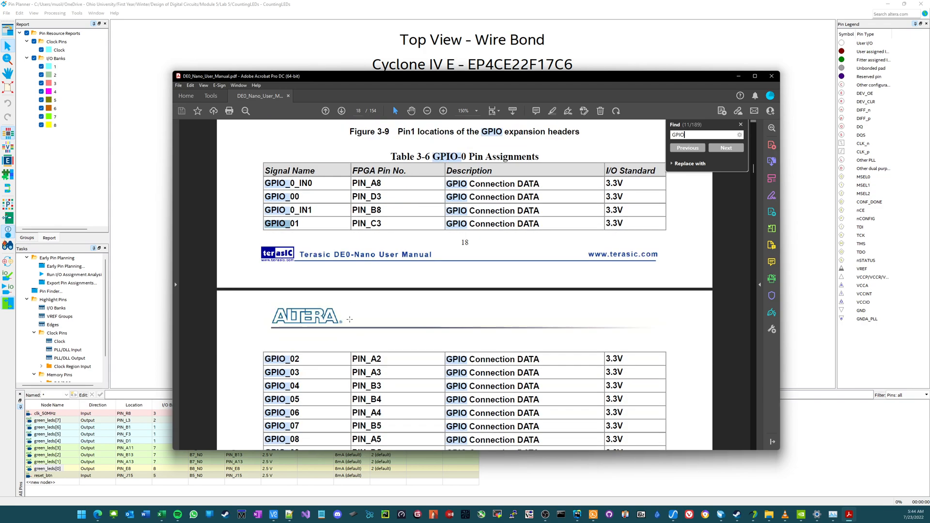
scroll(364, 263, "up", 7)
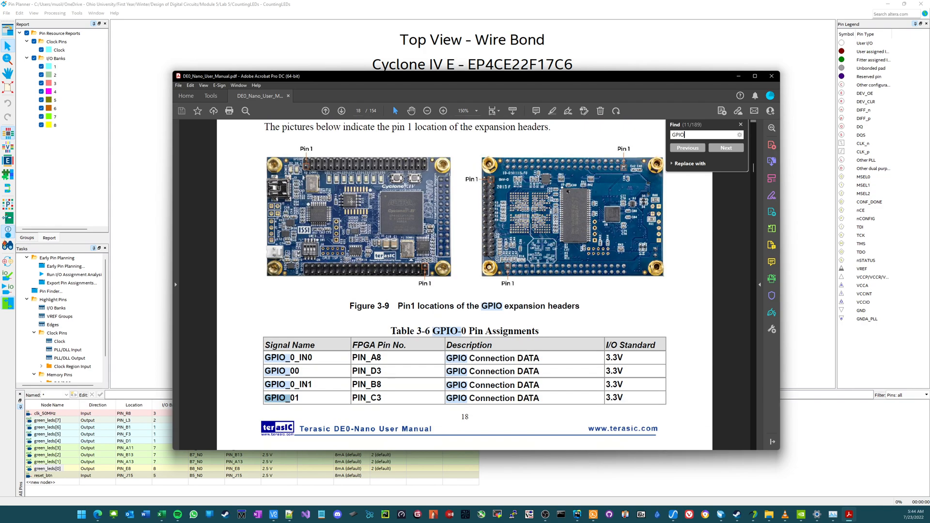
scroll(363, 225, "up", 9)
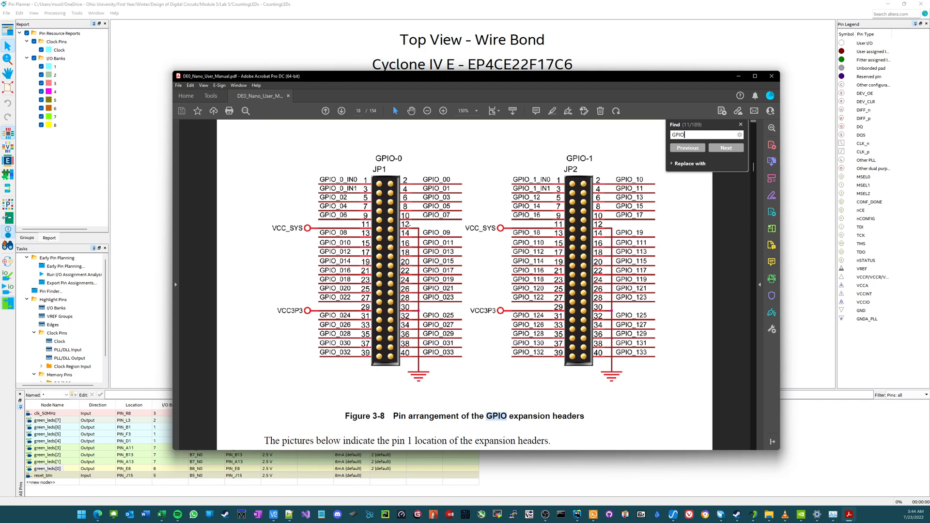
scroll(357, 251, "down", 15)
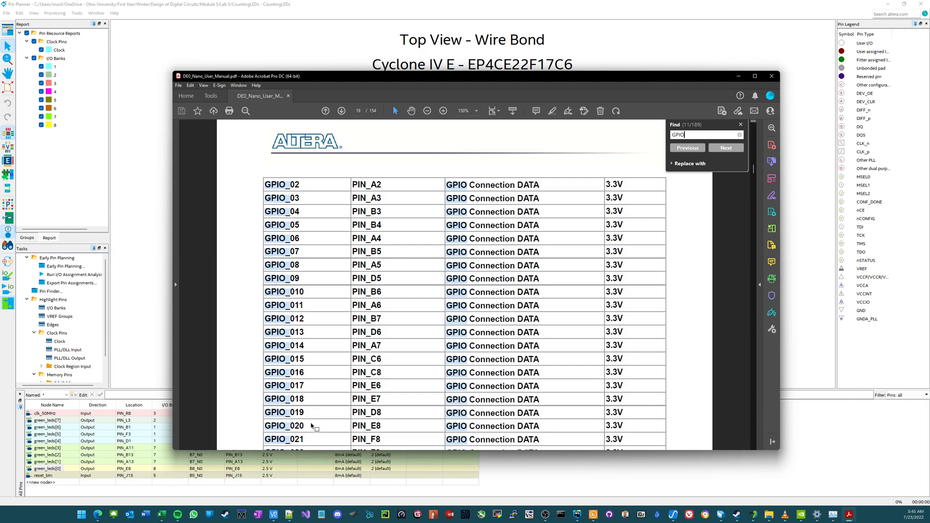
scroll(313, 427, "up", 15)
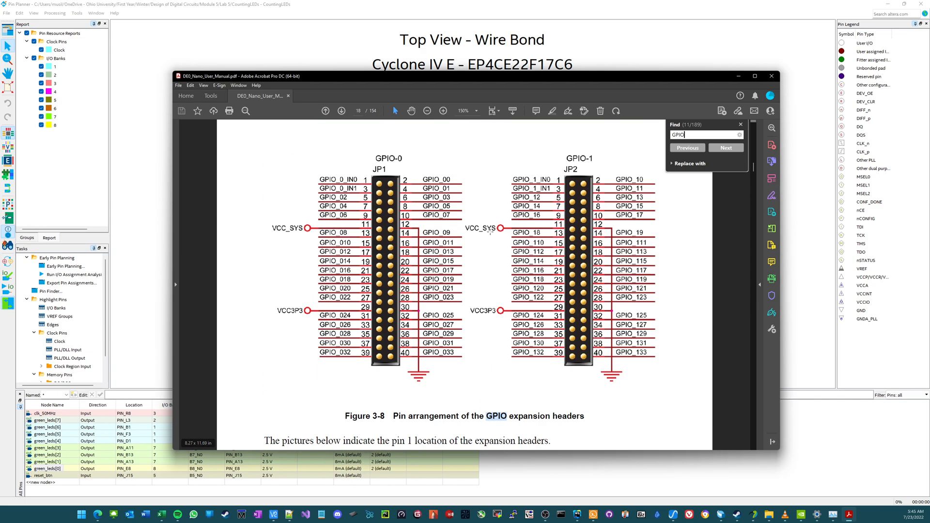
left_click_drag(311, 287, 387, 297)
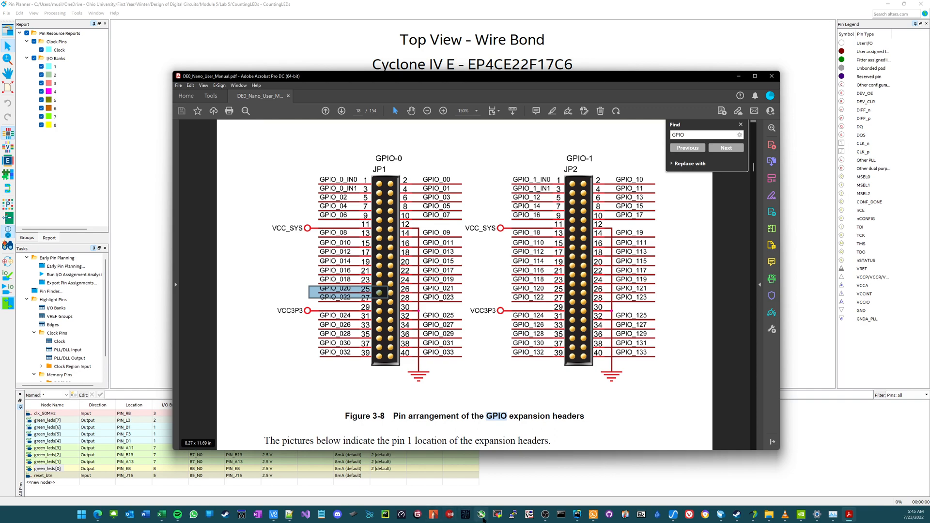
Switch to the main Quartus window and highlight the green_leds port and its vector range in CountingLEDs.vhd
mouse_move(770, 516)
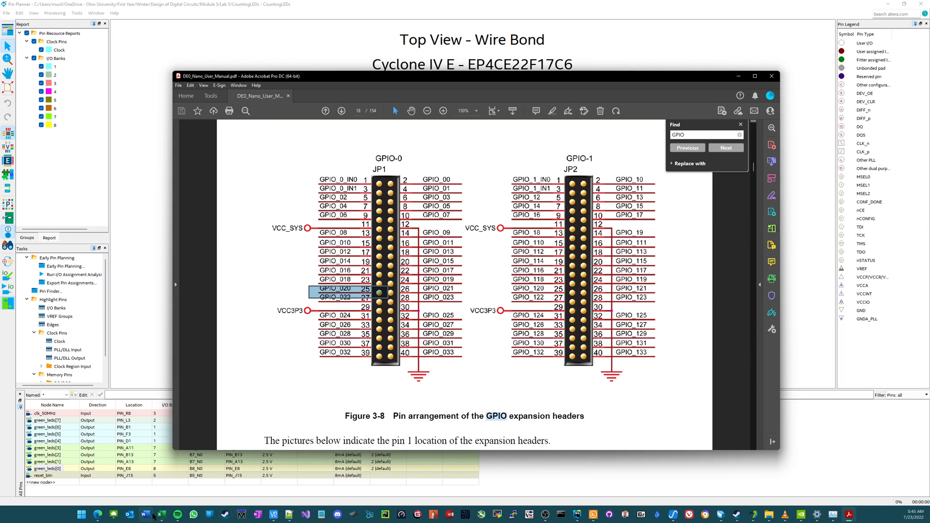
mouse_move(720, 515)
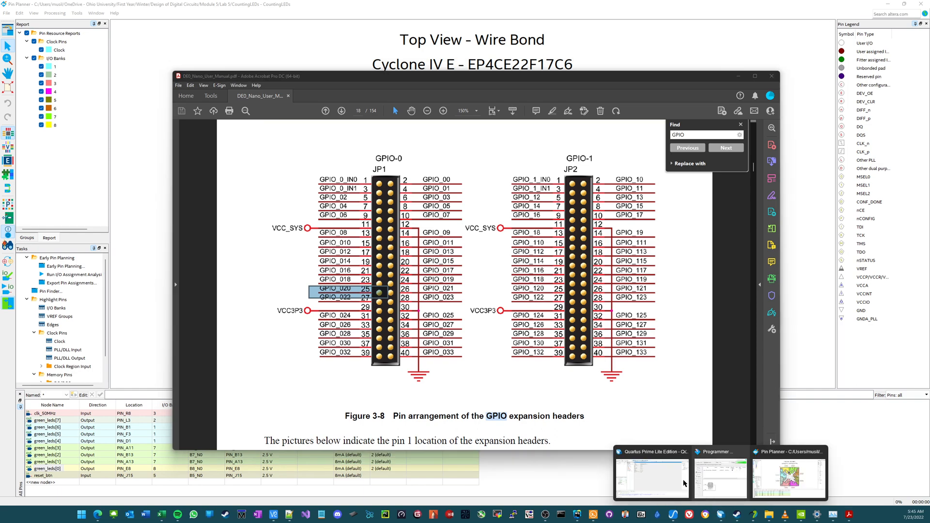
left_click(652, 474)
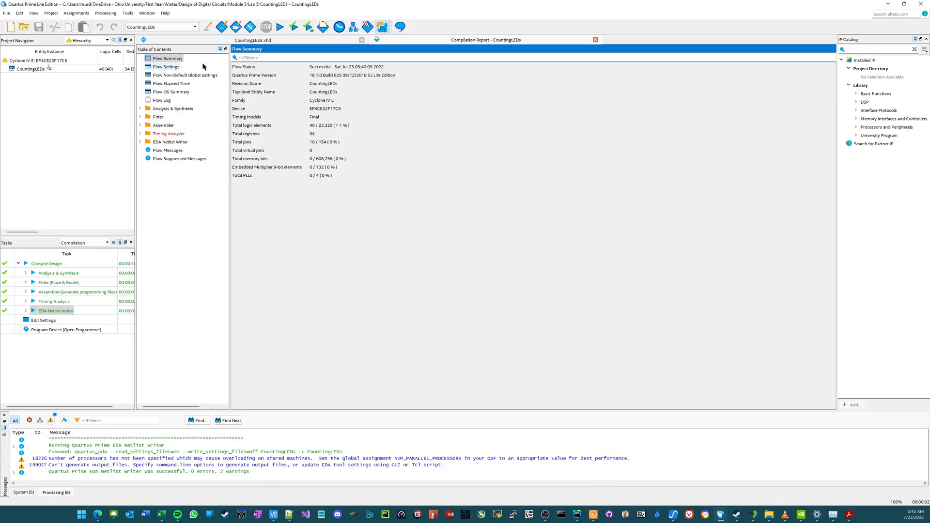
left_click(264, 42)
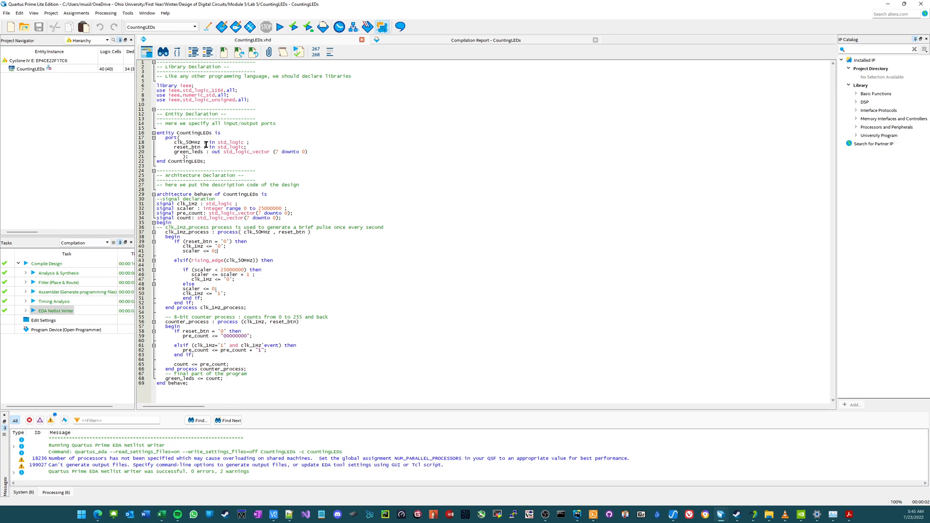
left_click_drag(166, 152, 310, 156)
left_click(325, 158)
left_click_drag(300, 152, 313, 150)
left_click(308, 148)
Return through the Pin Planner to the DE0-Nano manual, clear the marking in Figure 3-8 and read the FPGA pin numbers in Table 3-6
mouse_move(852, 515)
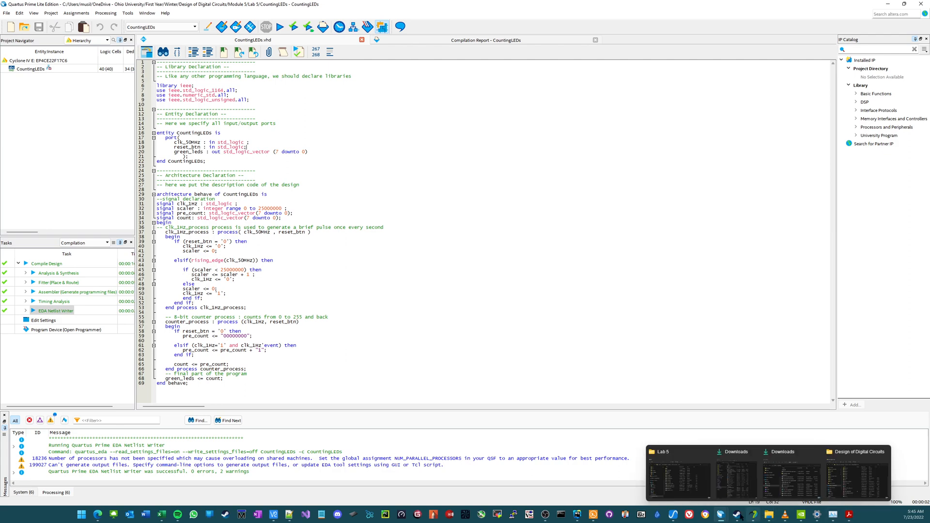
mouse_move(721, 514)
left_click(783, 468)
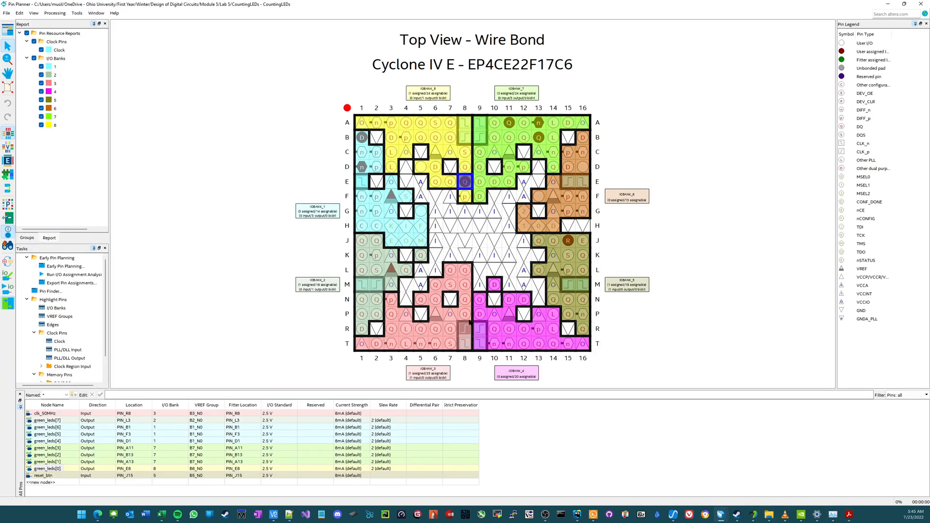
left_click(846, 512)
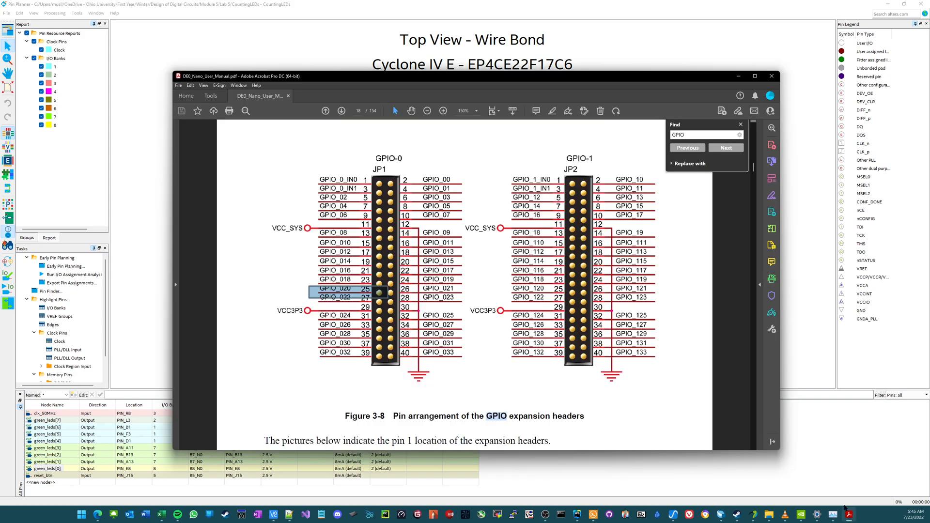
left_click(381, 268)
left_click(291, 292)
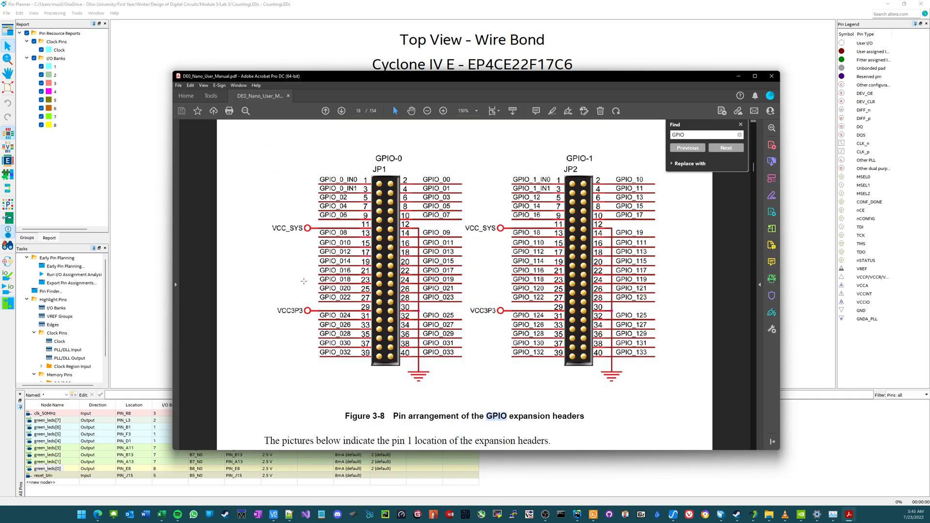
left_click(304, 274)
scroll(266, 305, "down", 10)
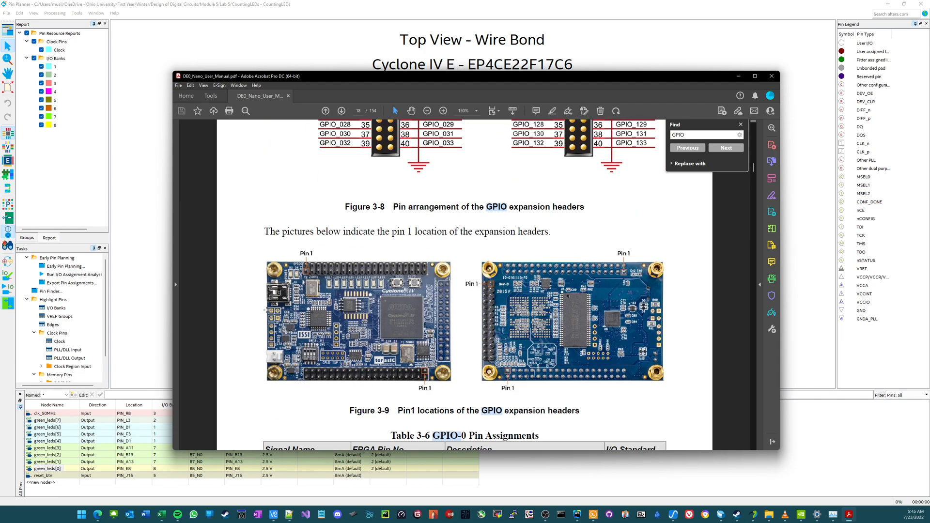
scroll(265, 304, "down", 10)
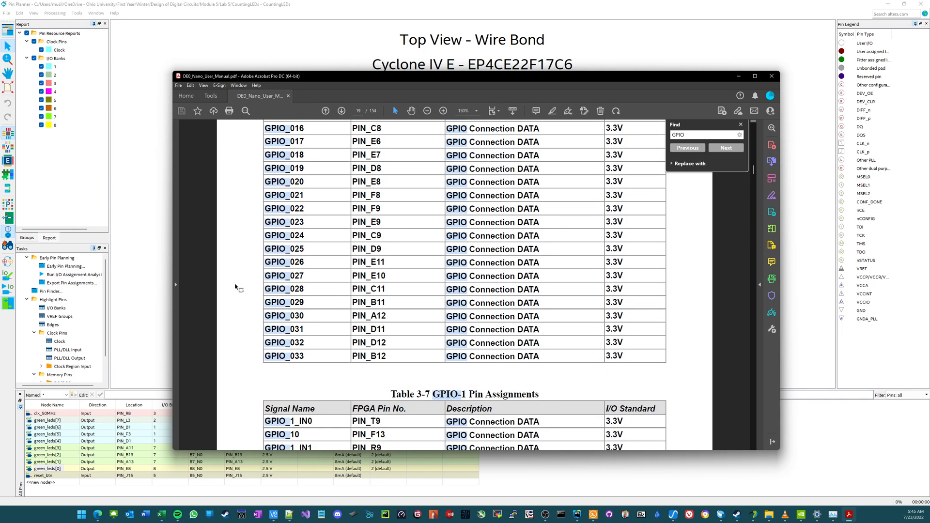
scroll(341, 228, "up", 4)
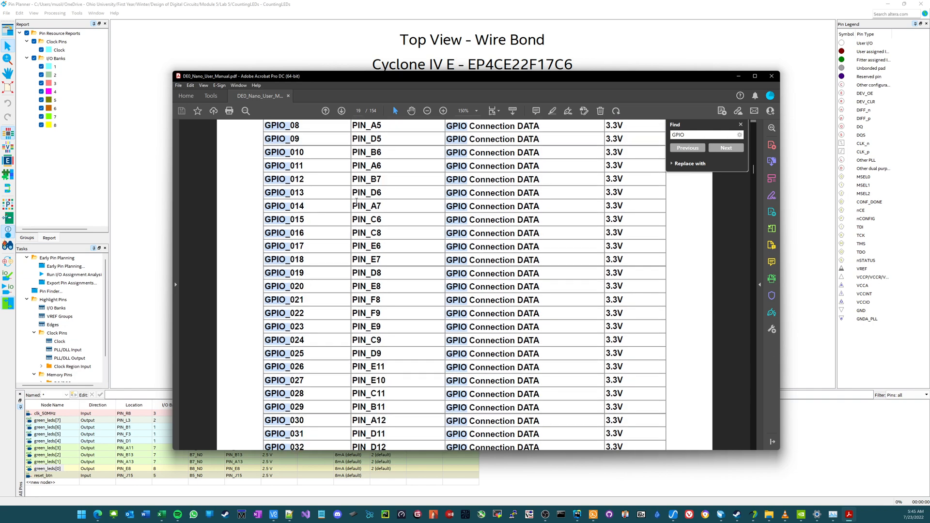
Select the location of green_leds[0] in the Pin Planner and check it against the GPIO-0 pin assignments in the manual
left_click(737, 78)
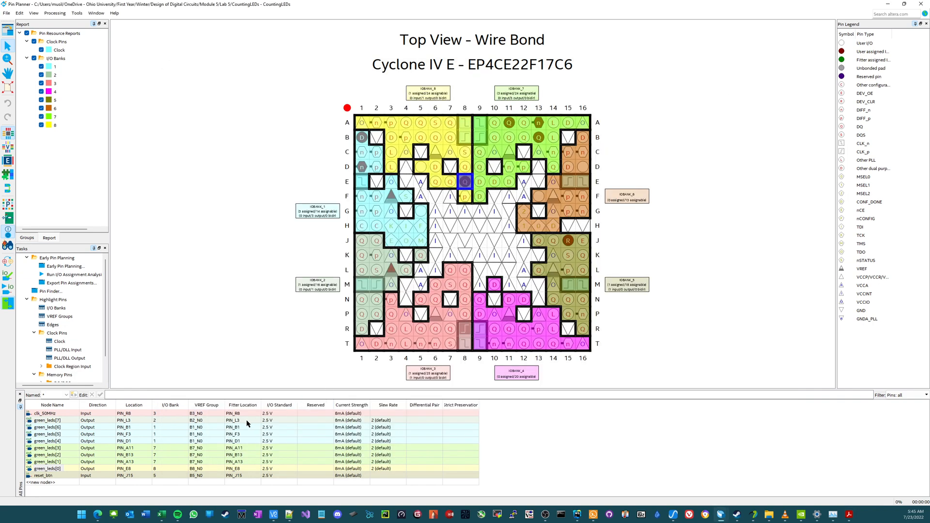
left_click(88, 462)
left_click(127, 469)
left_click(849, 514)
scroll(539, 264, "up", 10)
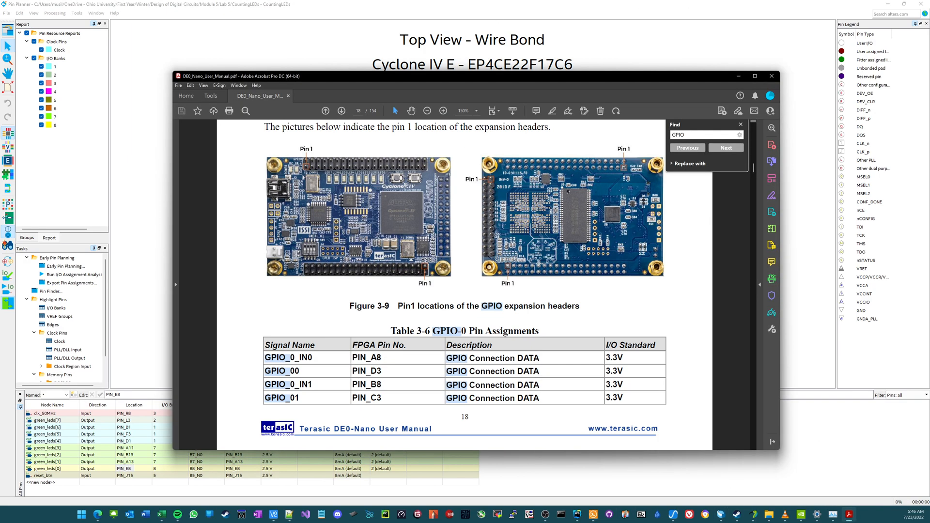
scroll(539, 263, "down", 10)
left_click(738, 76)
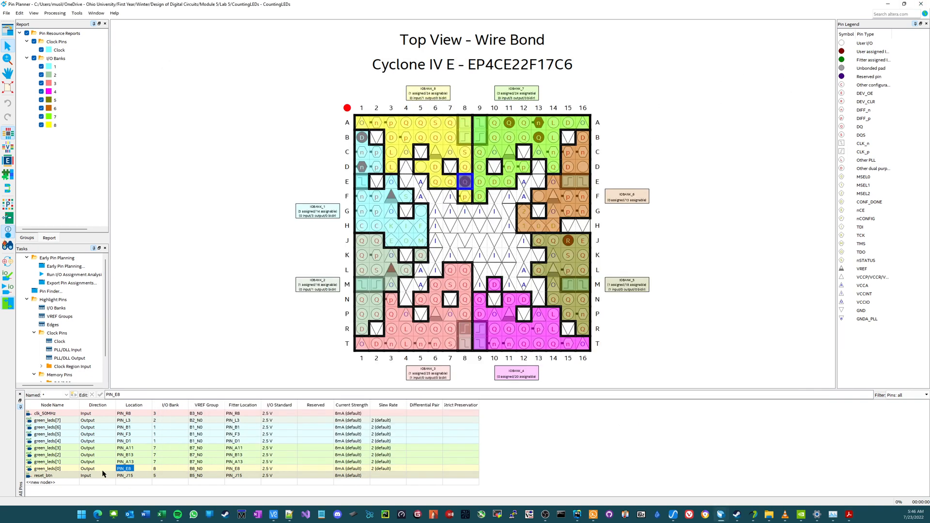
Return to the main Quartus window, open the Programmer and program the EP4CE22F17 device with the CountingLEDs output file
left_click(889, 4)
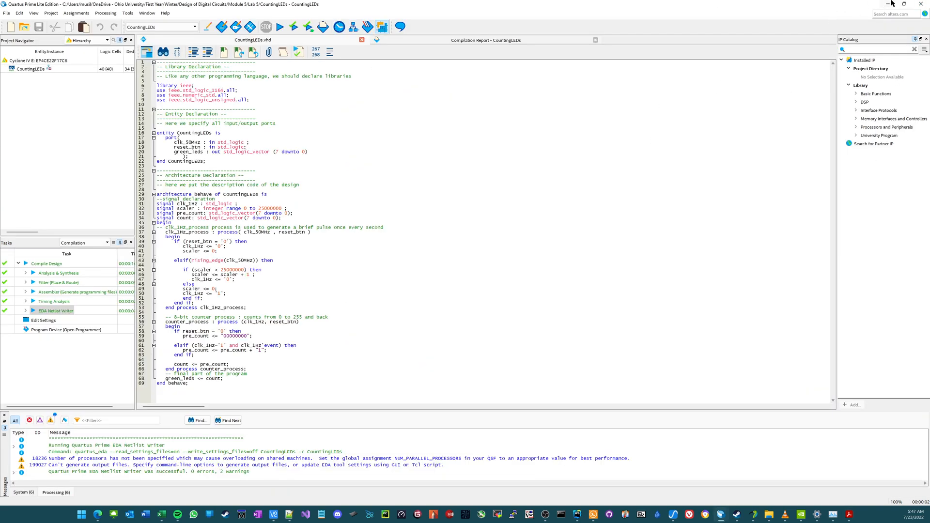
left_click(367, 26)
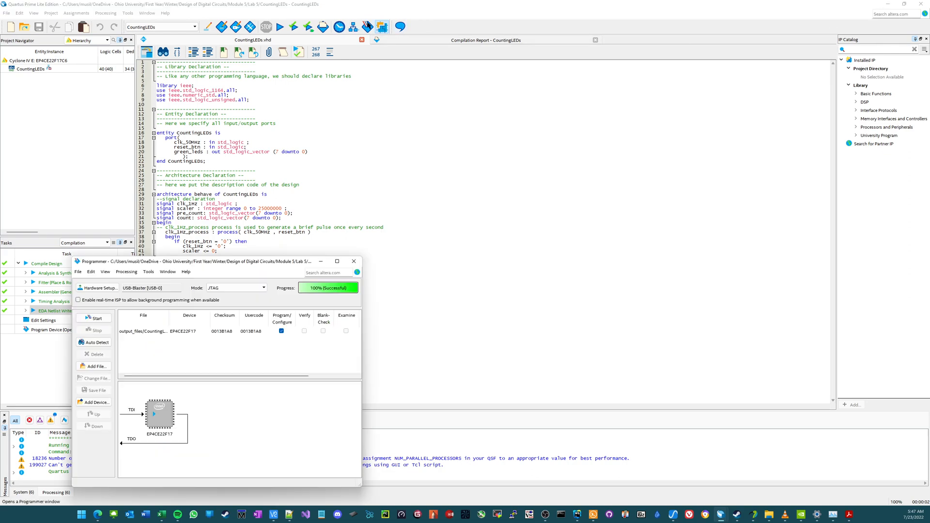
left_click_drag(248, 262, 464, 115)
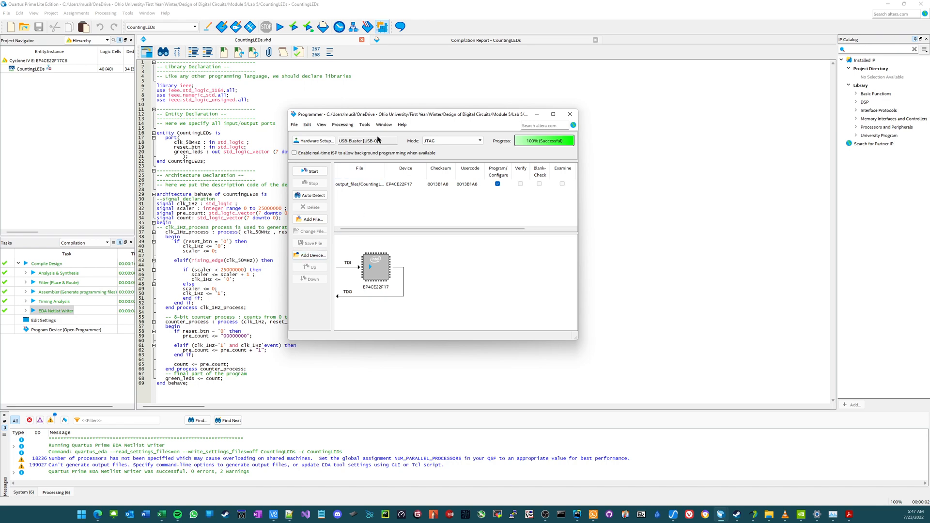
left_click_drag(366, 119, 372, 179)
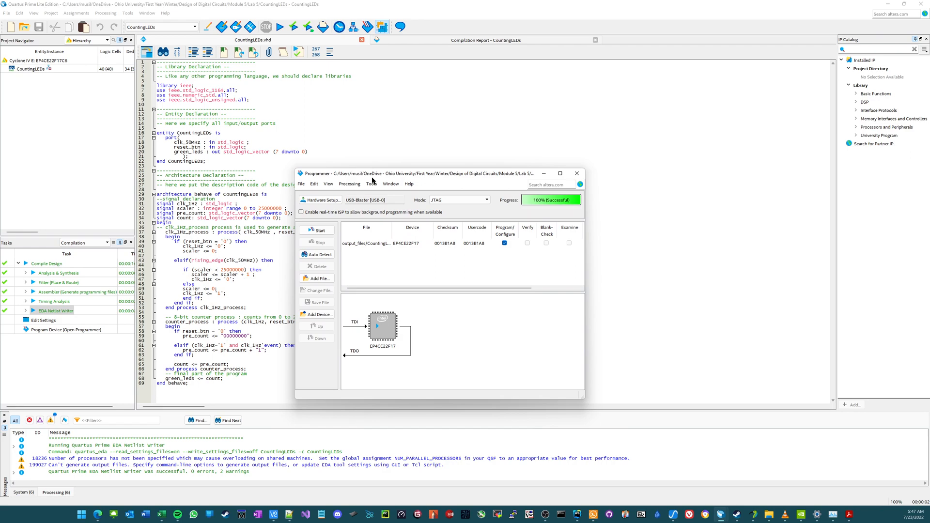
left_click(320, 231)
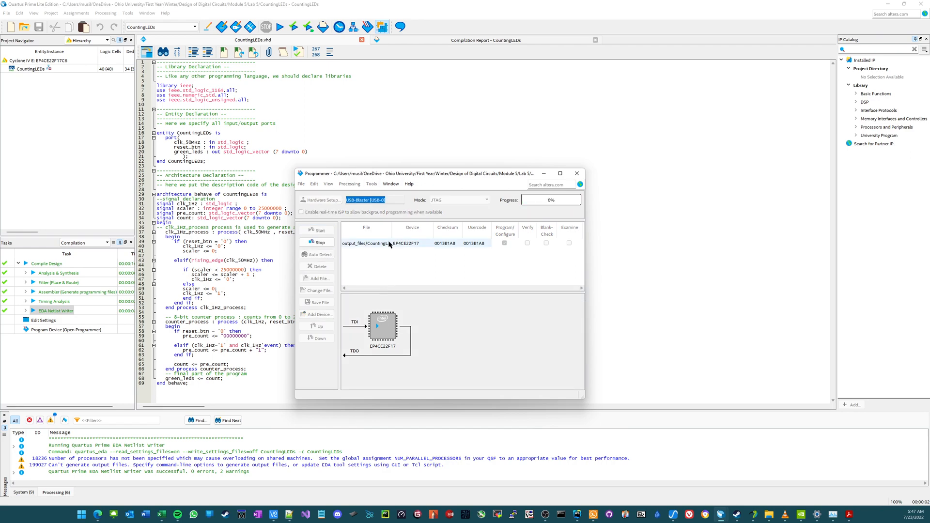
left_click(381, 244)
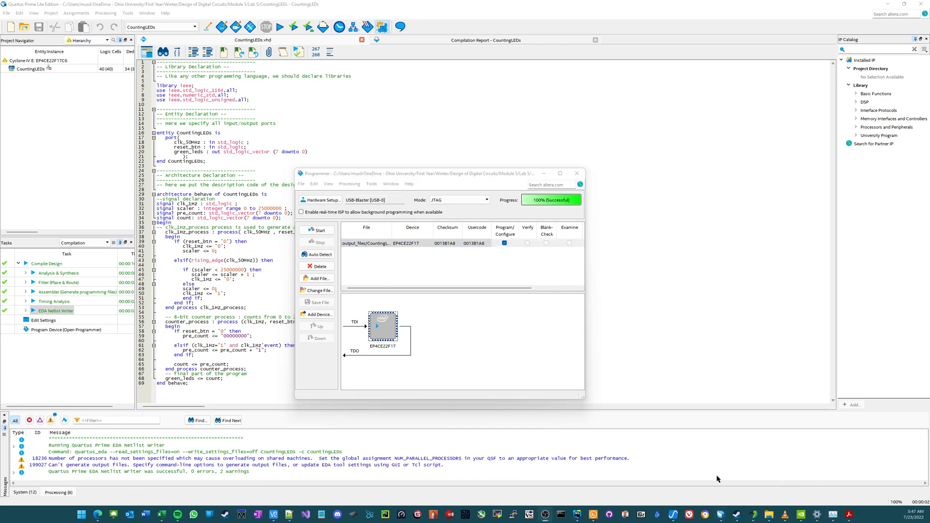
Switch to the DSView logic analyzer, set the sample rate to 10 kHz and start a 1.00 s capture
left_click(673, 514)
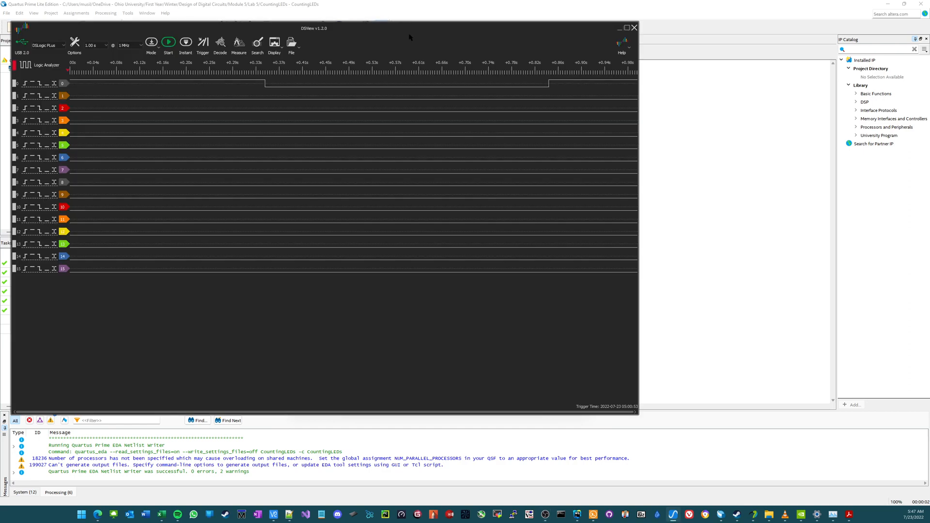
left_click_drag(400, 34, 491, 52)
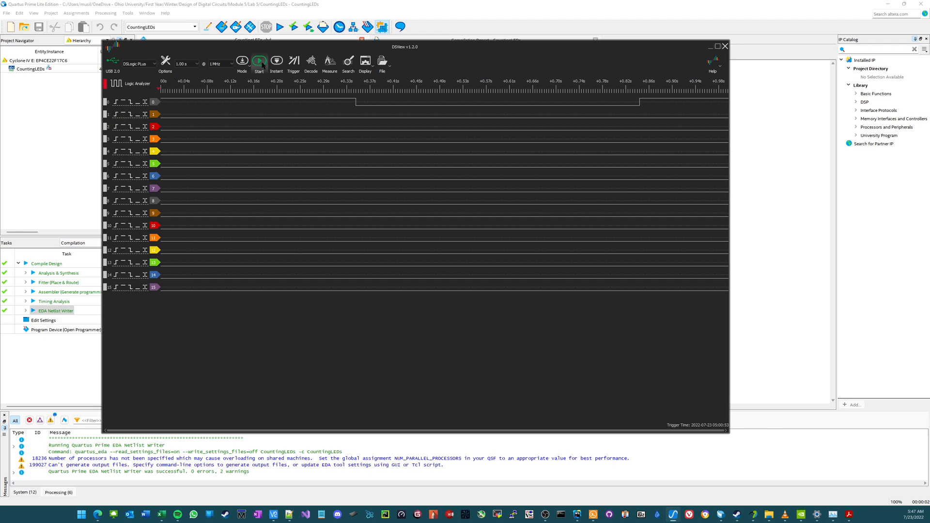
left_click(222, 64)
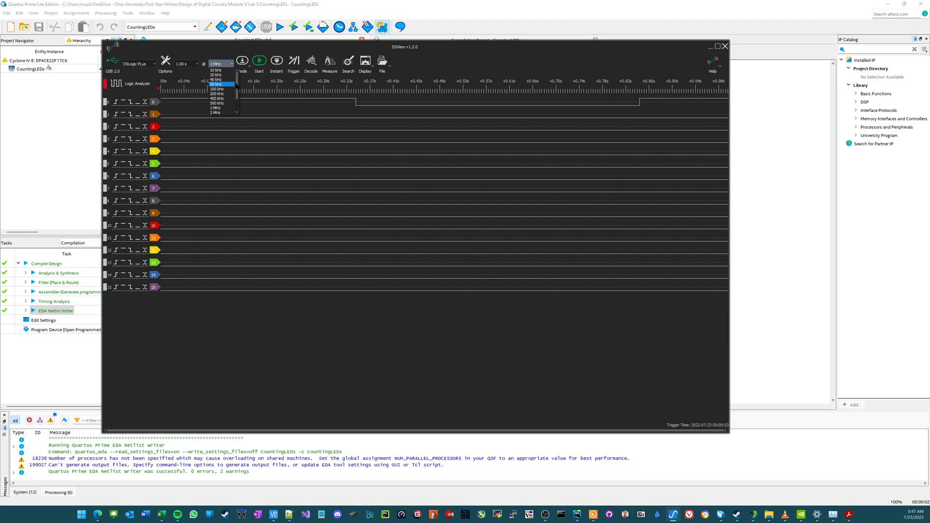
left_click(216, 71)
left_click(264, 60)
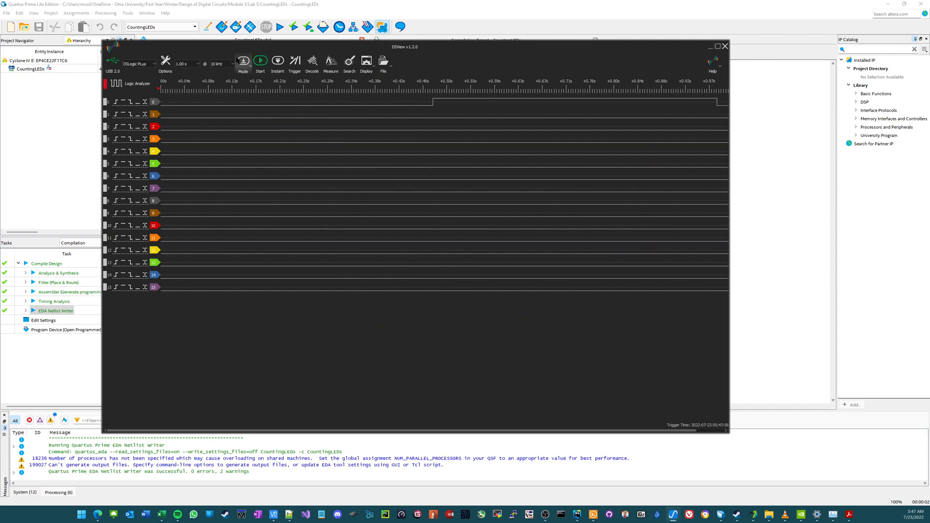
Set the capture duration to 2.00 s and run a capture at the 10 kHz sample rate
left_click(187, 63)
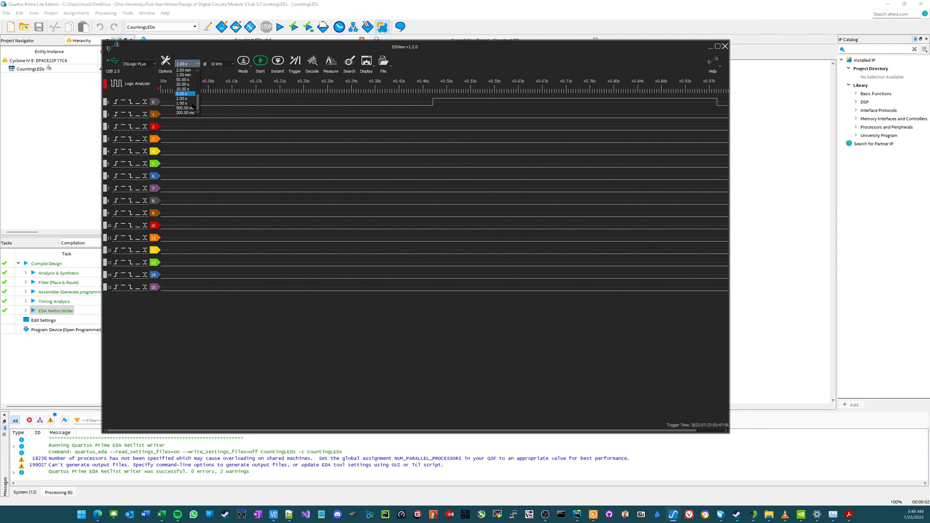
left_click(186, 102)
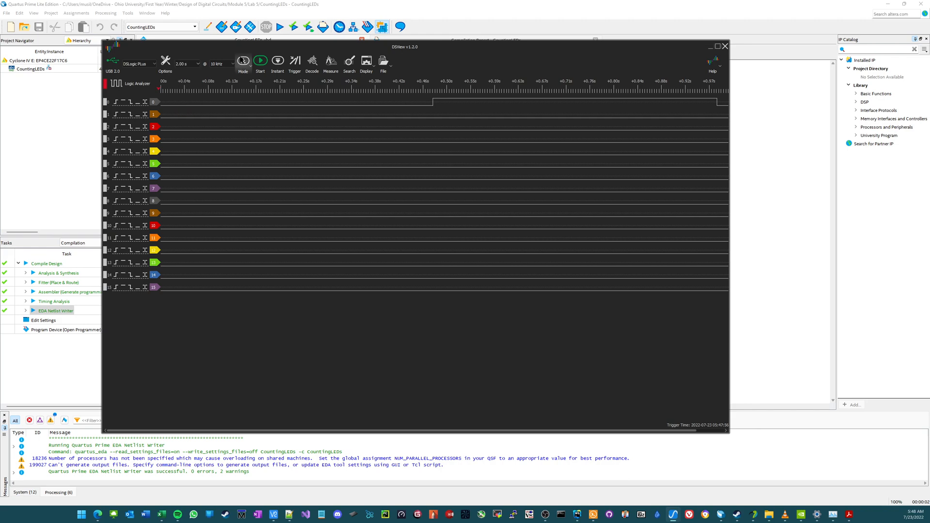
left_click(263, 62)
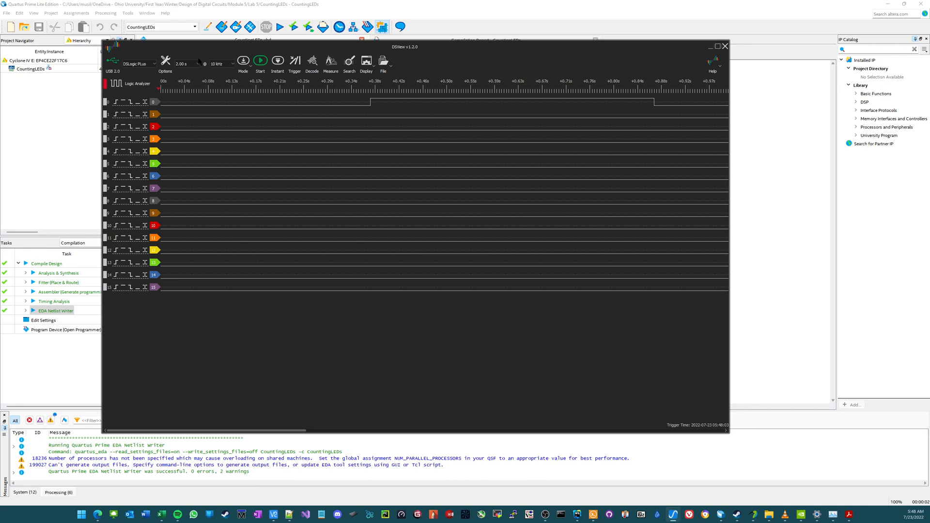
Set the capture duration to 5.00 s and run a capture of the LED signal on channel 0
left_click(196, 63)
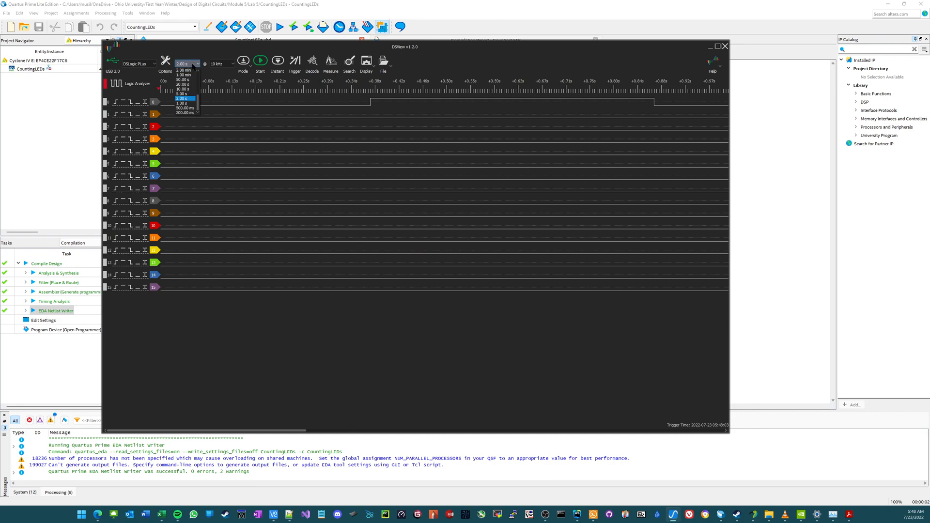
left_click(181, 93)
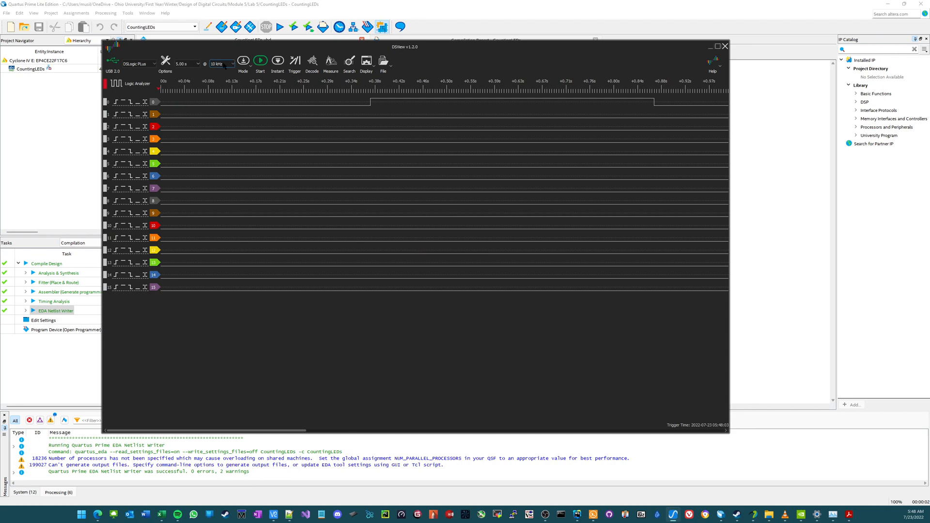
left_click(260, 61)
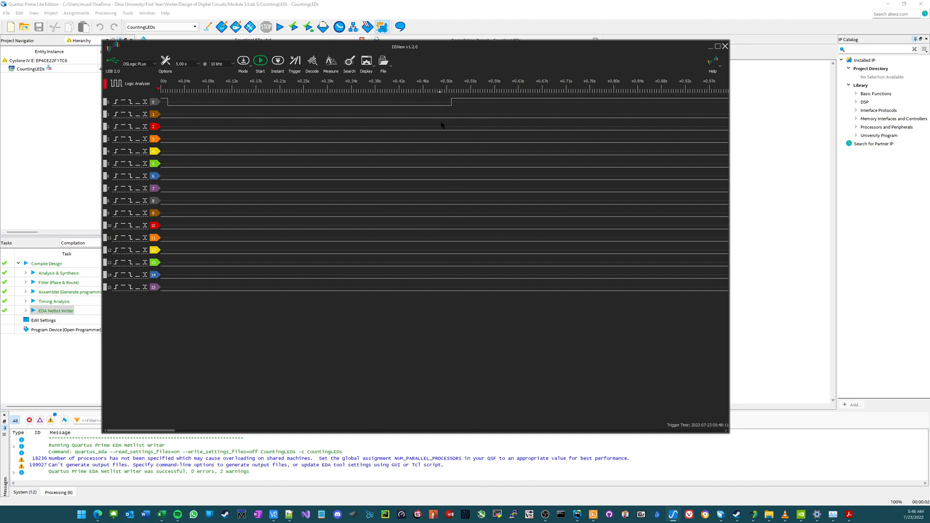
Start an instant capture, stop it before it completes and start a regular capture instead
mouse_move(212, 102)
left_click(545, 514)
left_click(277, 63)
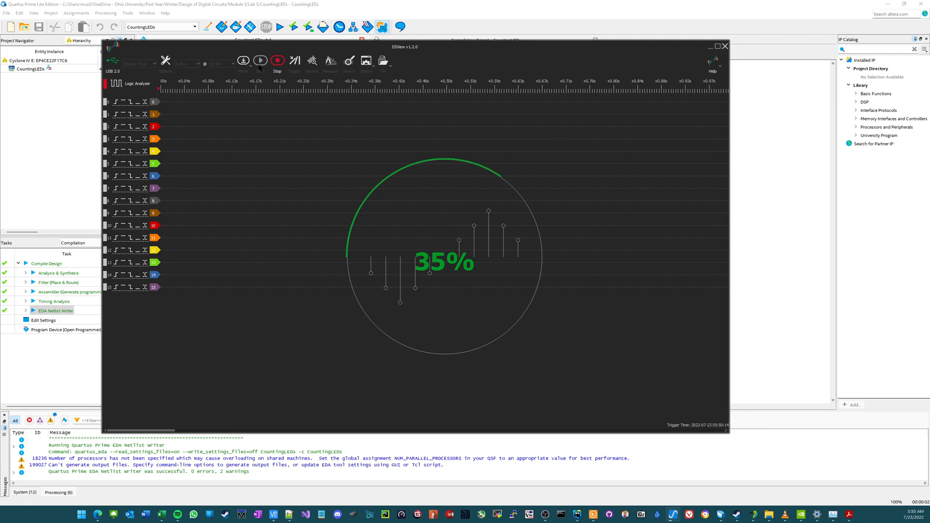
left_click(278, 61)
left_click(260, 61)
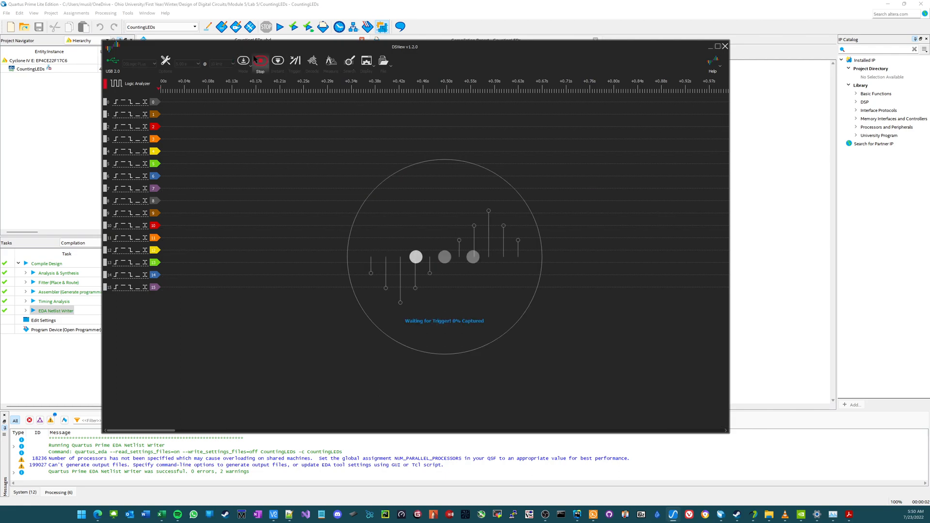